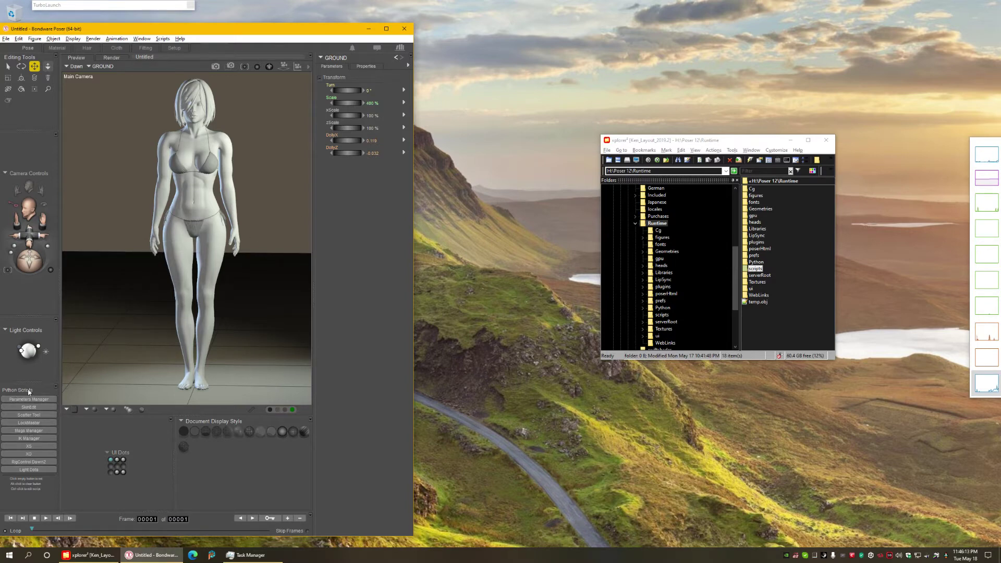
Step: Close the Python Scripts palette and reopen it
click(55, 388)
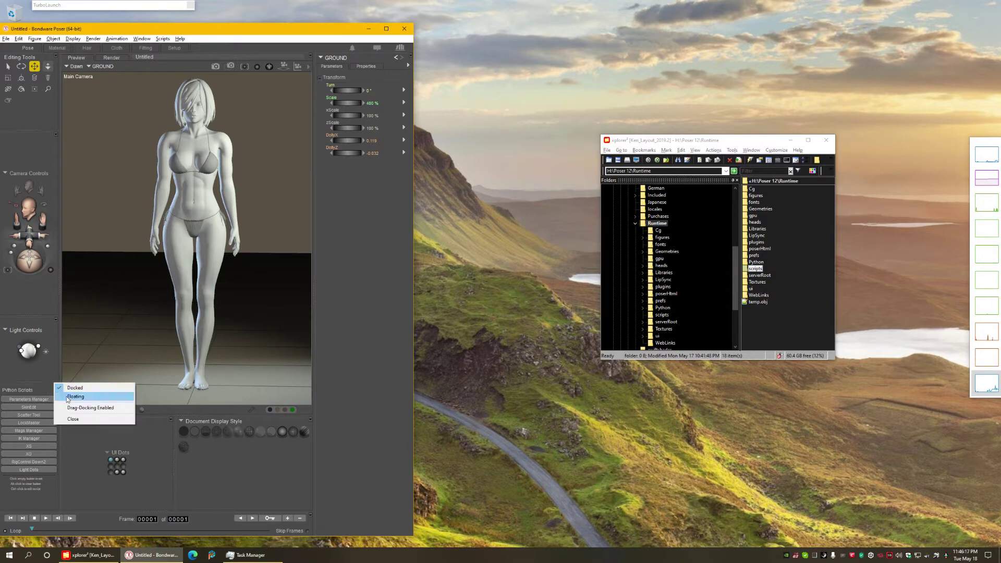
click(68, 420)
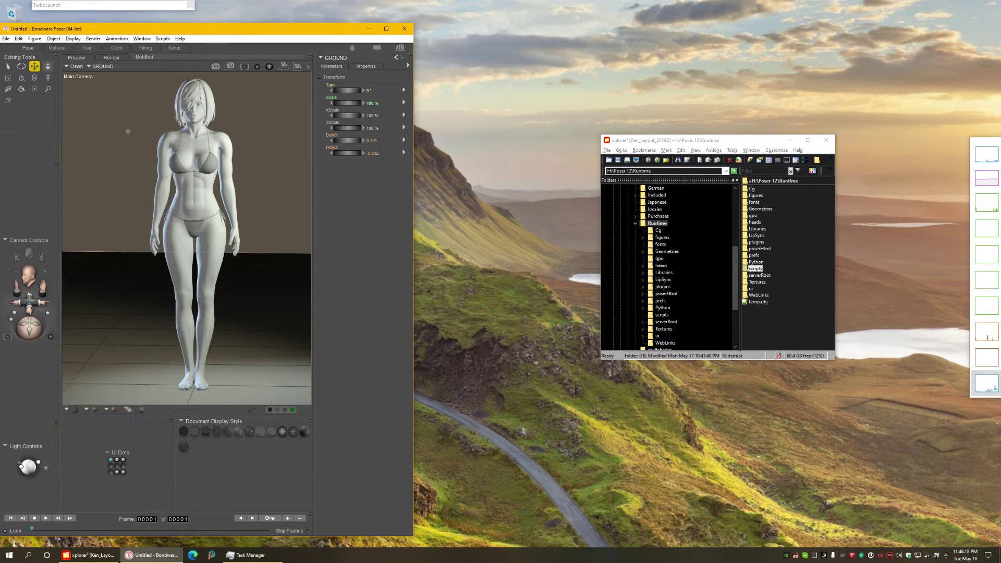
click(141, 39)
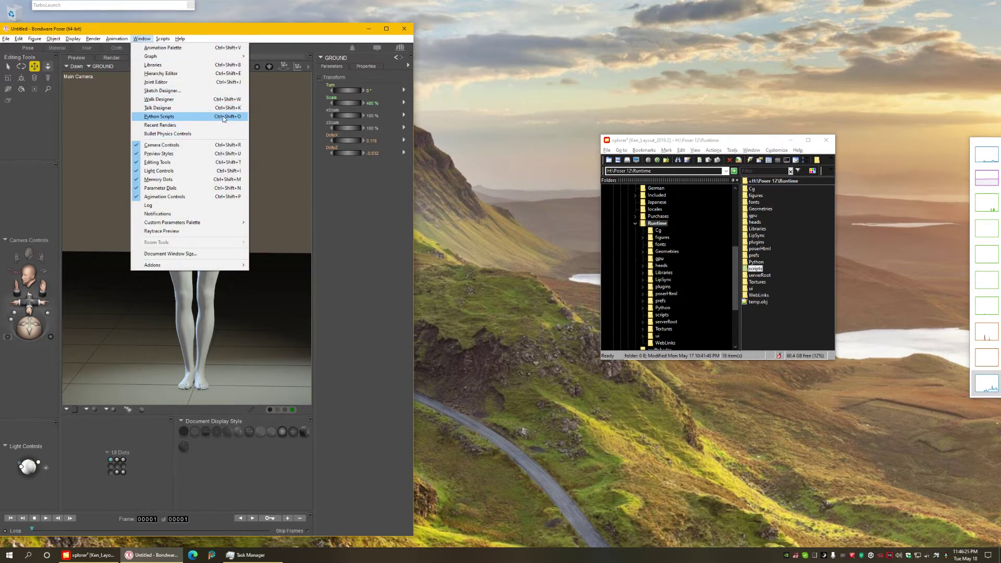
click(205, 118)
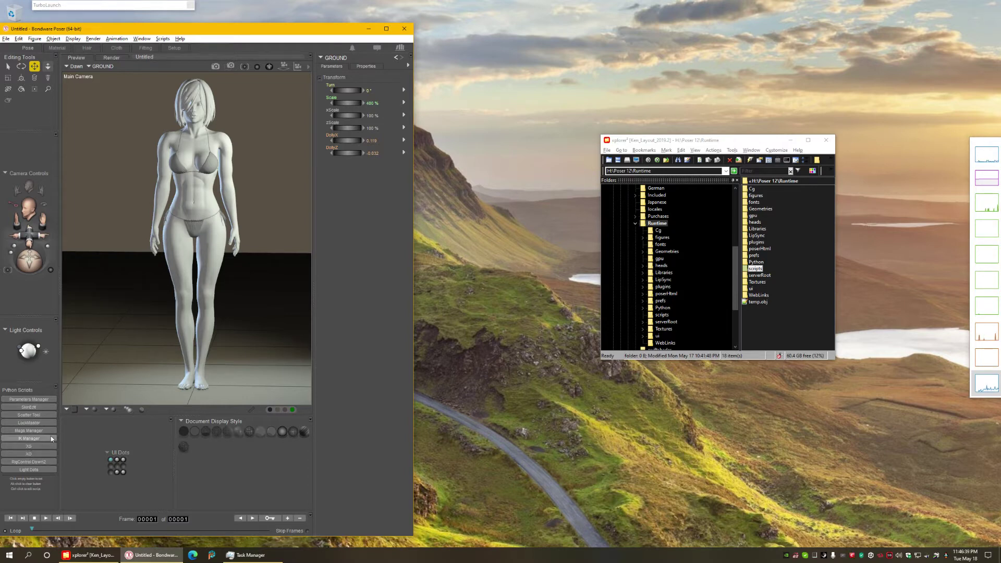
Step: Launch IK Manager from the Python Scripts palette, close it, and view the list of available script categories
click(25, 437)
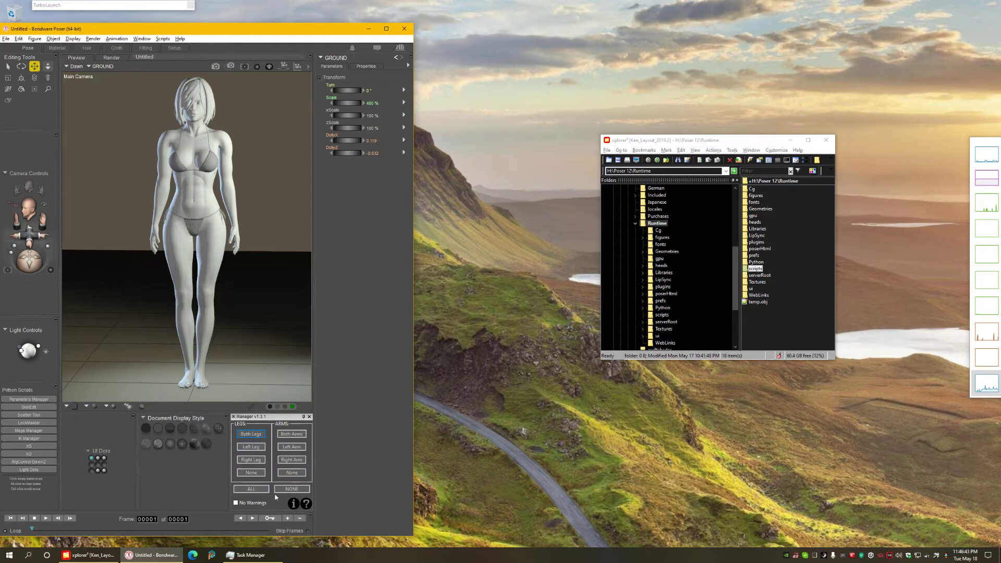
click(310, 417)
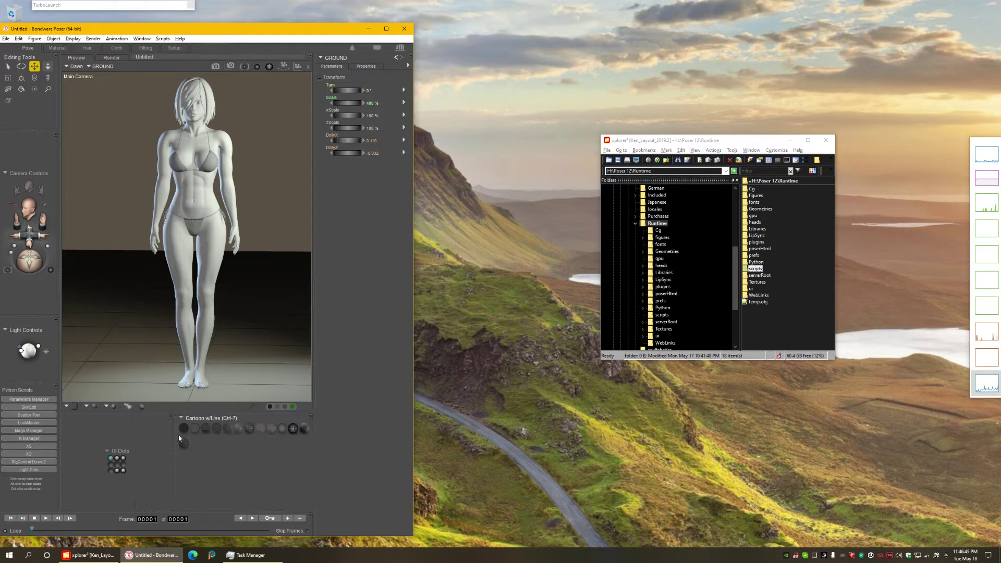
key(alt+s)
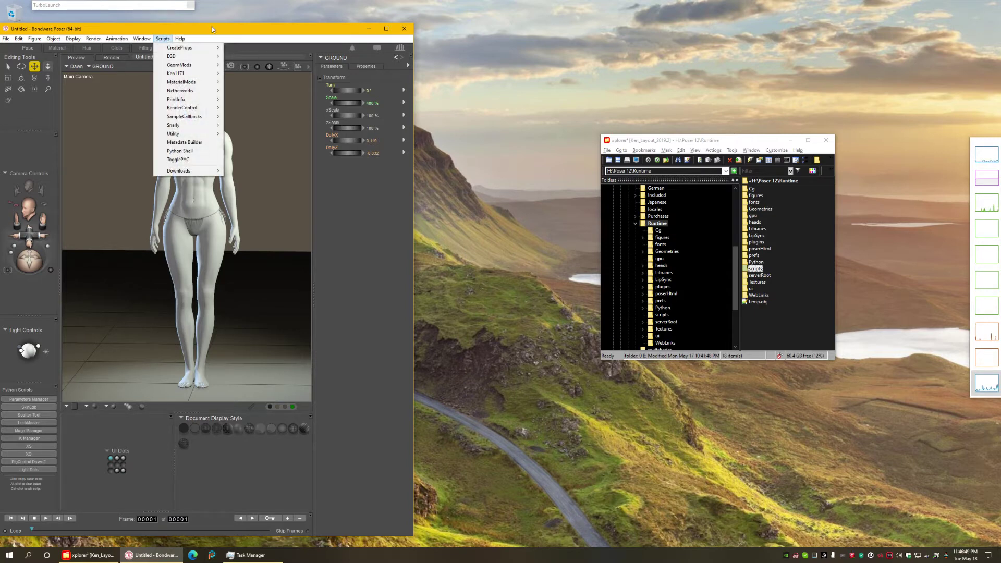
key(Escape)
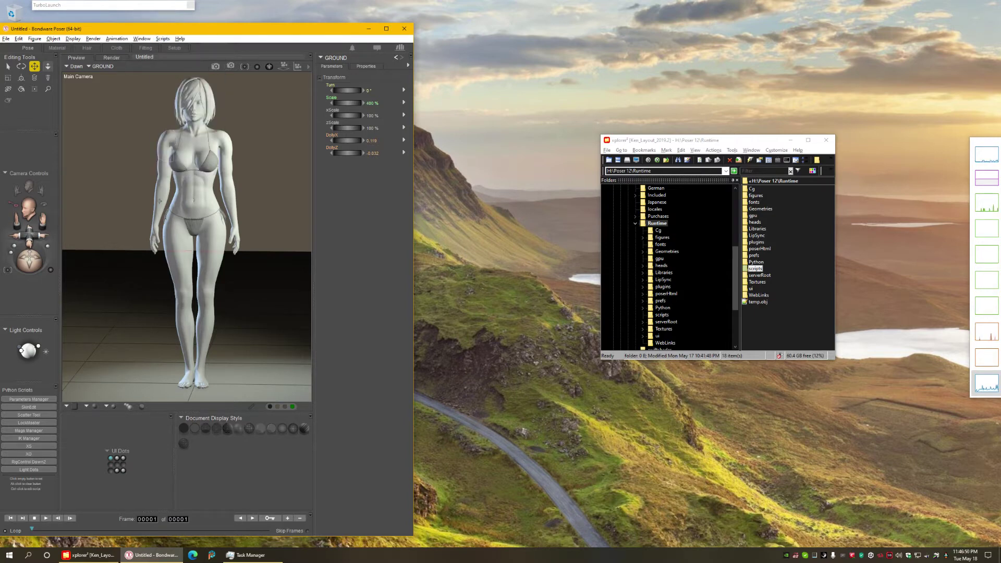
click(28, 440)
Step: Browse to Runtime\Python\poserScripts in the file manager, open mainButtons.py to view its script button definitions, and close it
click(656, 225)
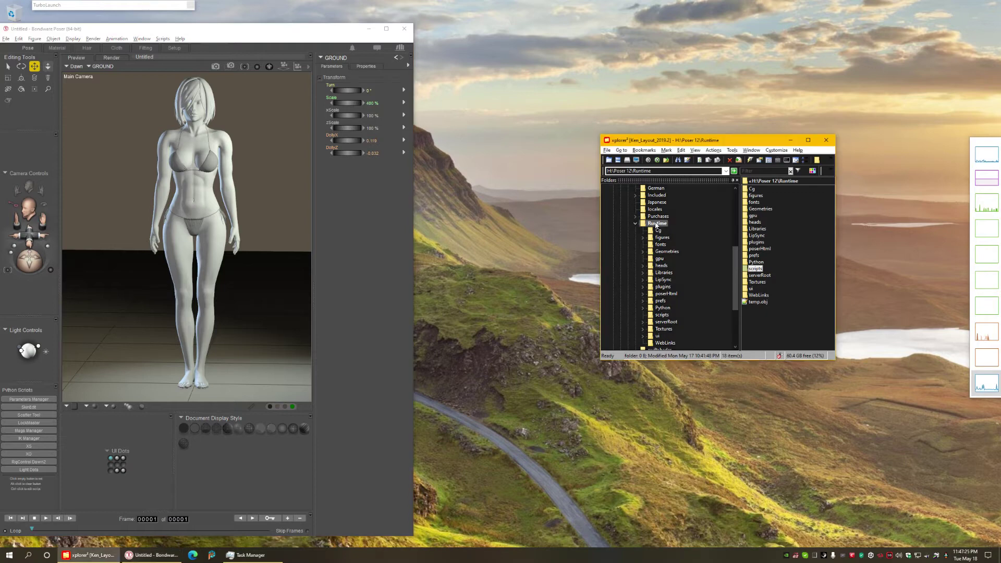
click(662, 308)
double_click(660, 308)
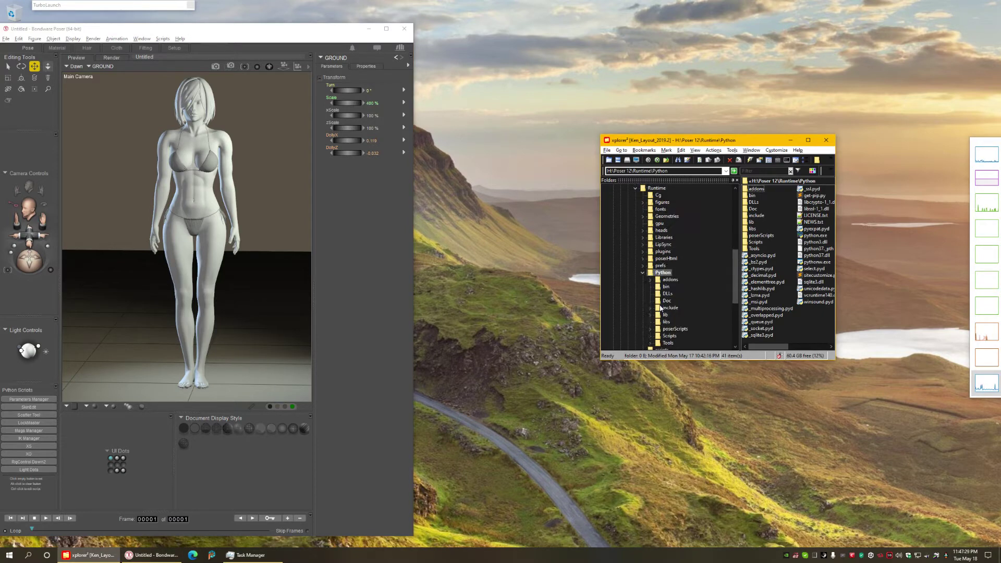
click(673, 330)
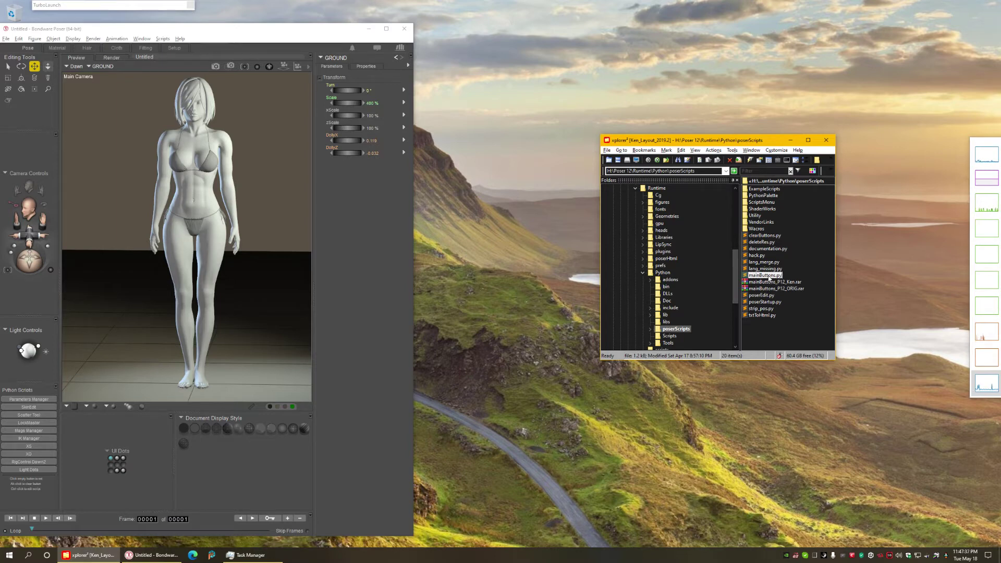
double_click(768, 277)
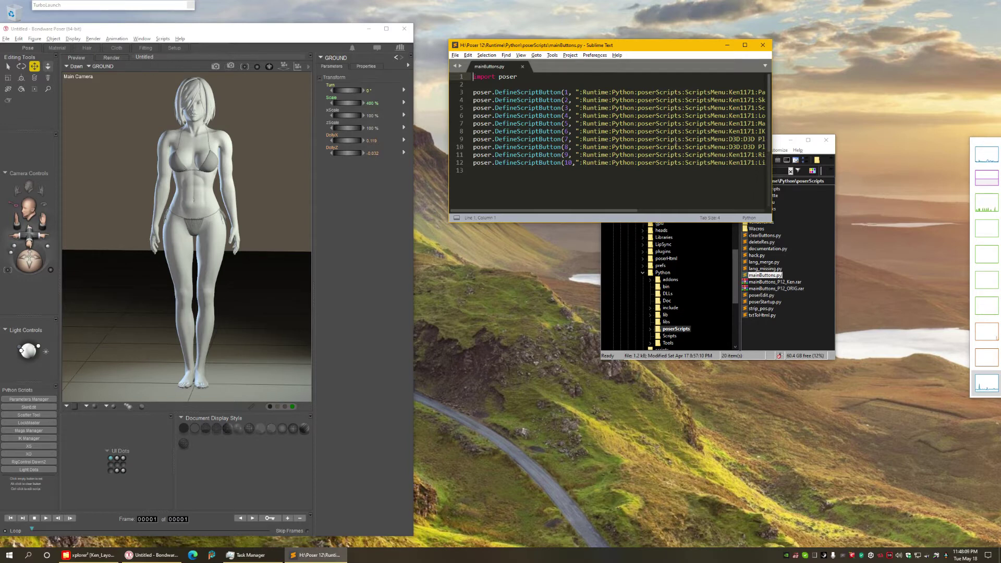
click(763, 46)
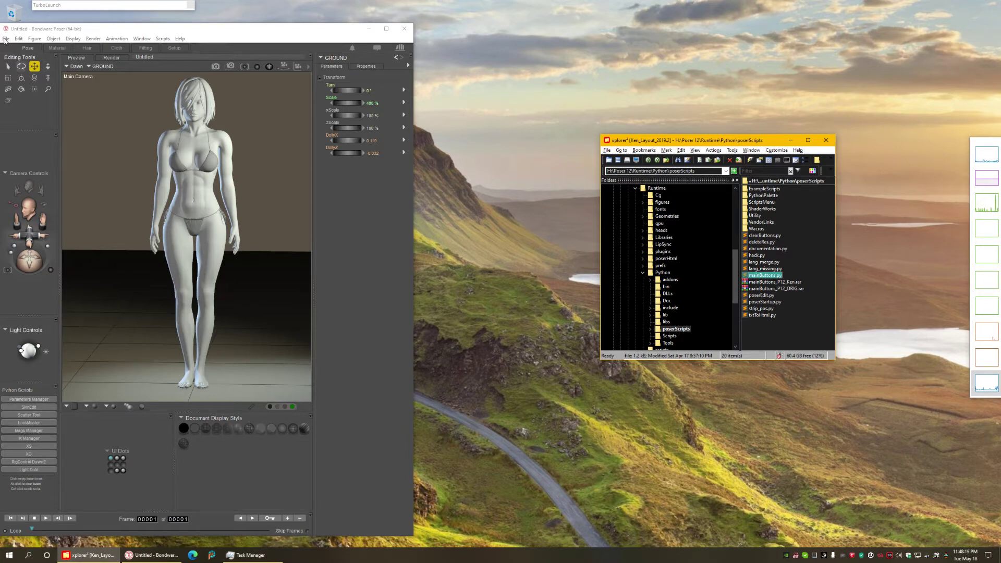
Step: Open the Run Python Script file browser to view the Scripts Manager folder, cancel it, and return to mainButtons.py in the file manager
click(6, 38)
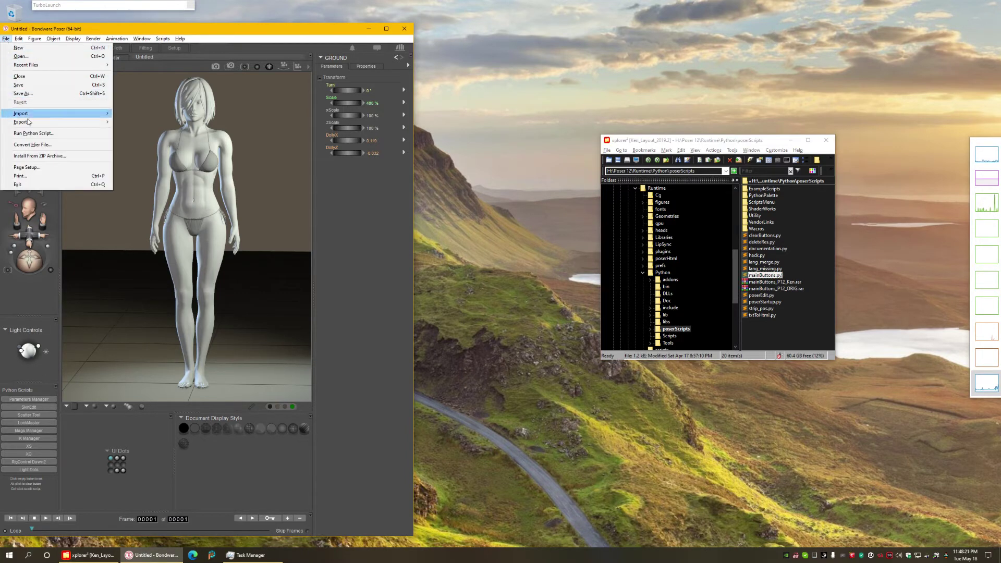
click(29, 135)
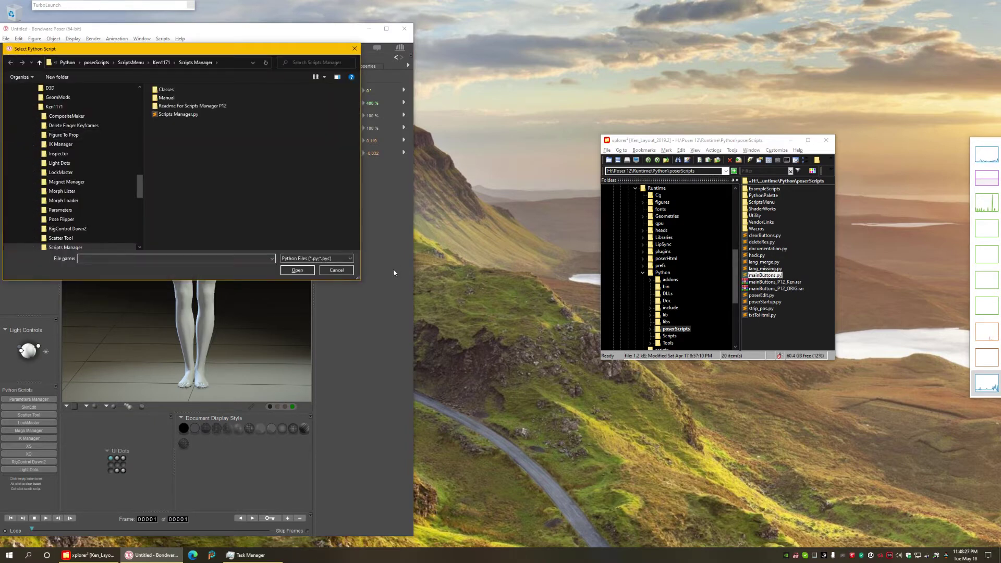
click(336, 270)
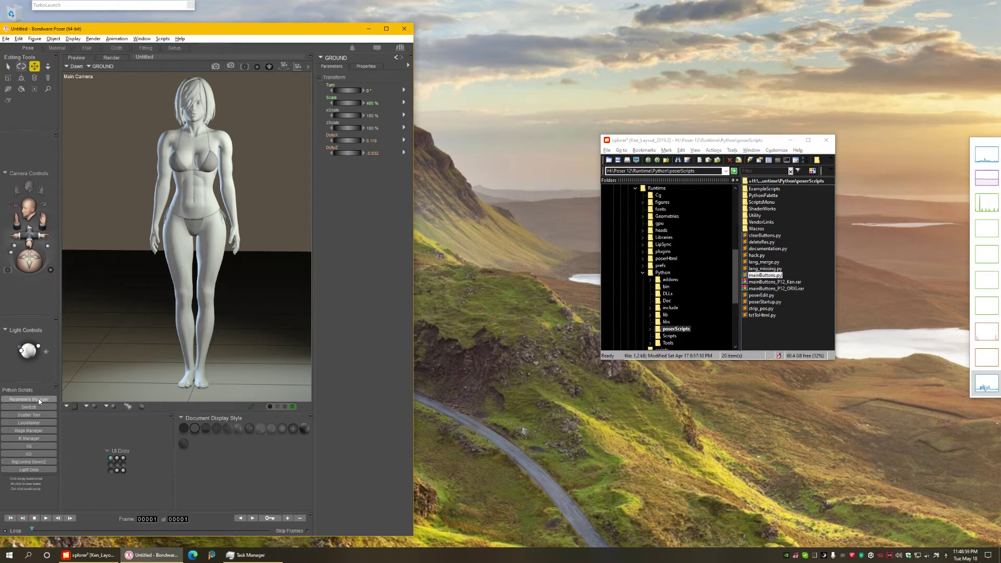
click(761, 276)
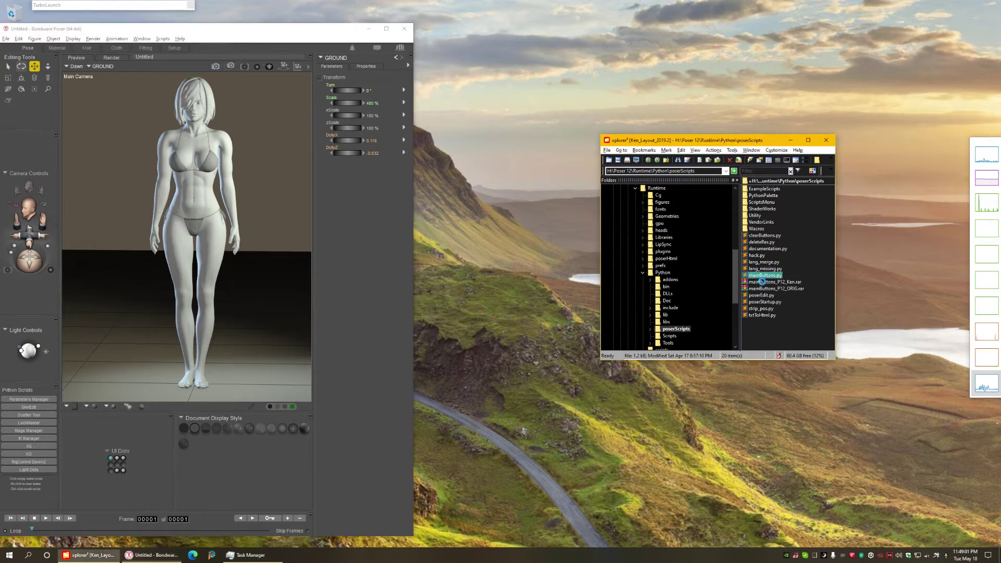
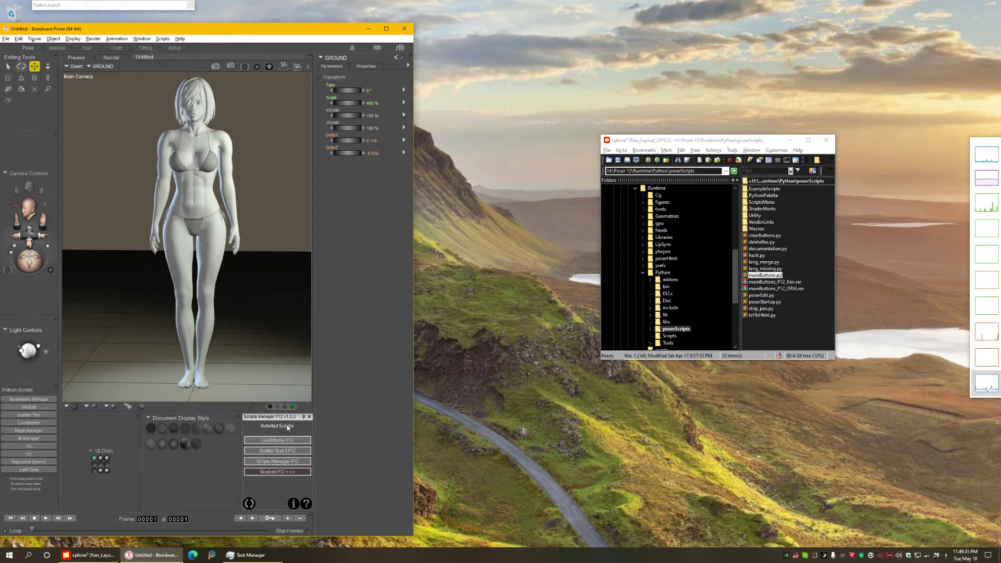
Step: Undock the Scripts Manager P12 window over the preview, move it around, and dock it back beside the Document Display Style palette
drag(288, 421, 201, 144)
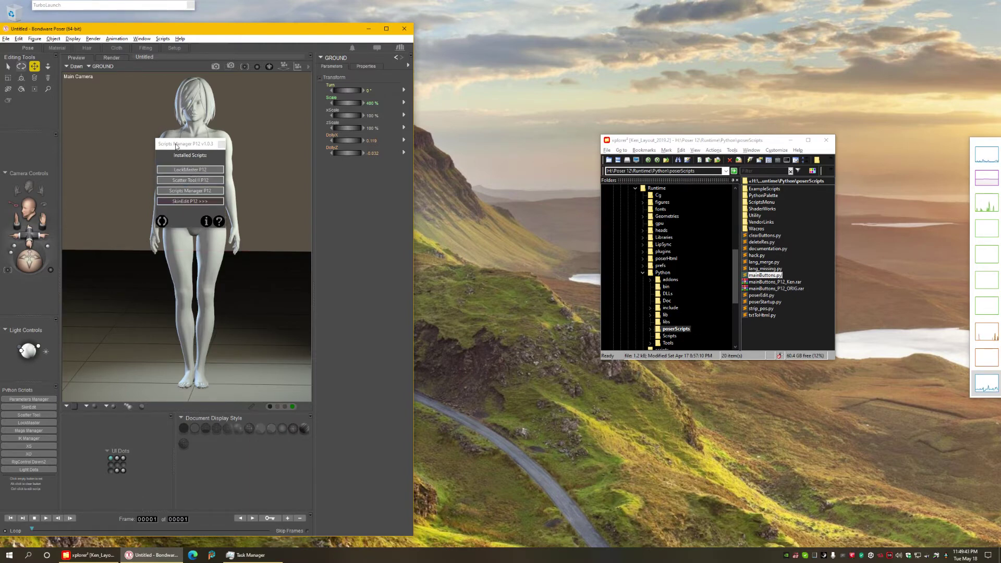
drag(176, 146, 175, 180)
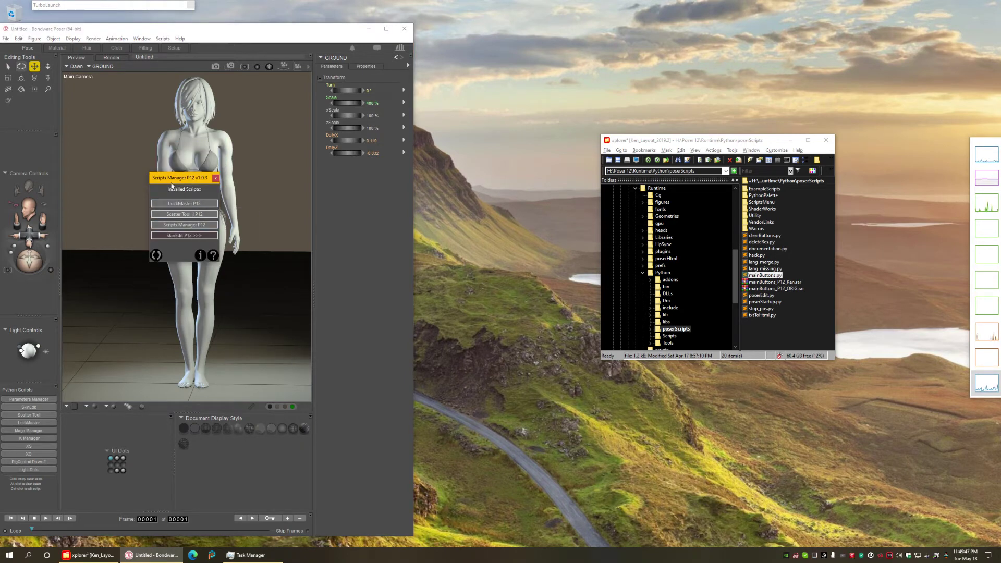
drag(173, 180, 276, 433)
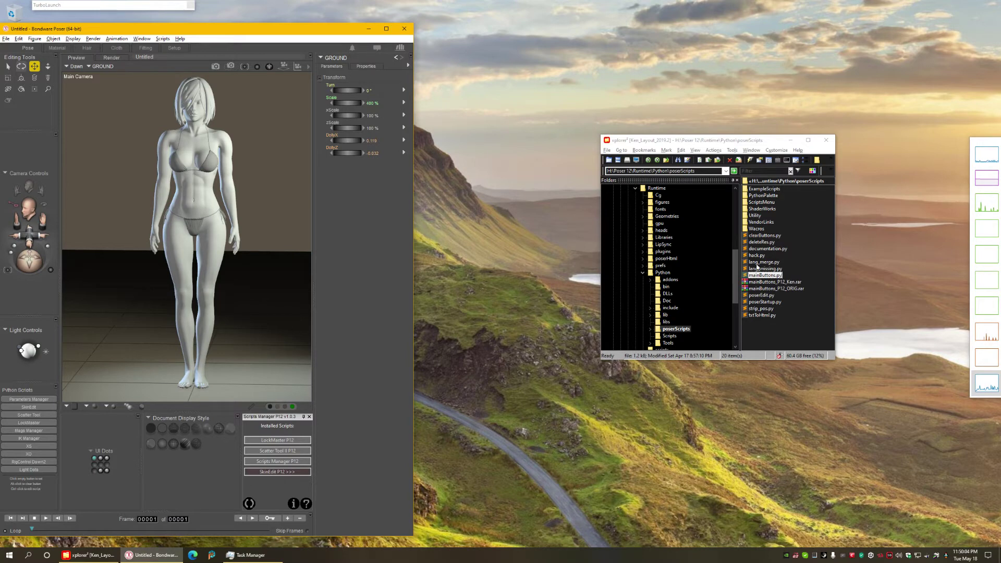
Step: Reopen mainButtons.py in Sublime Text to compare its button definitions with the Scripts Manager list, and close it
click(770, 275)
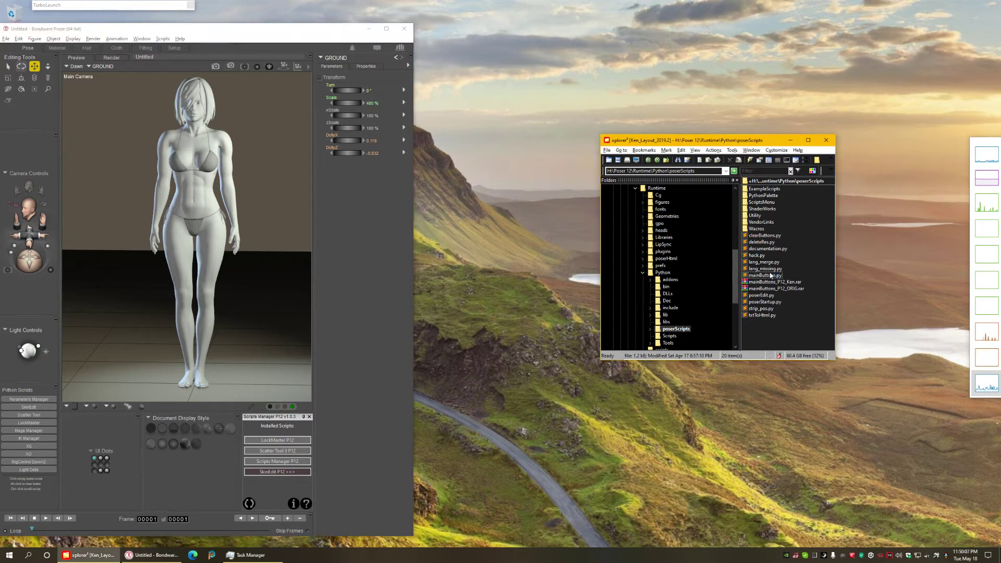
double_click(771, 276)
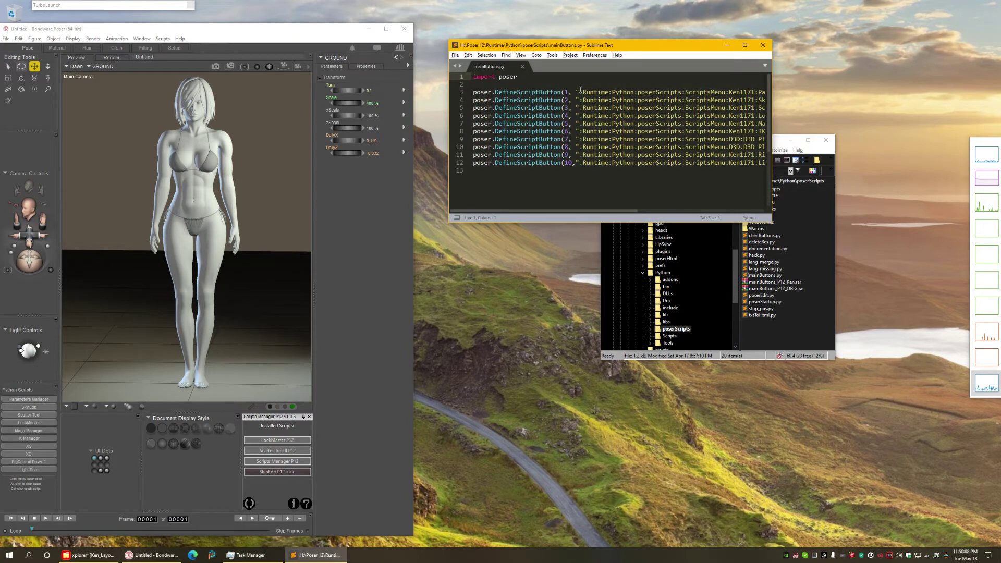
click(762, 45)
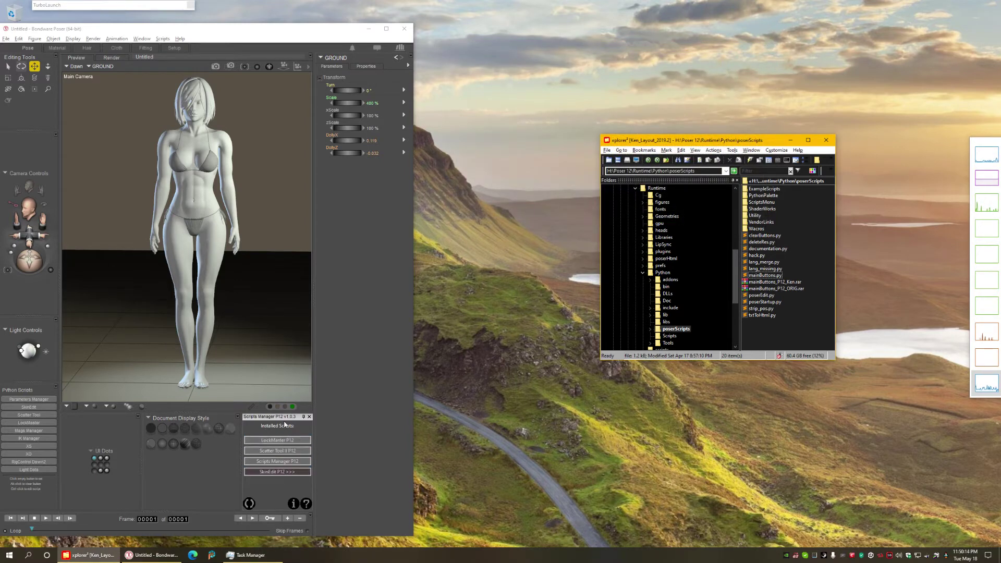
click(272, 472)
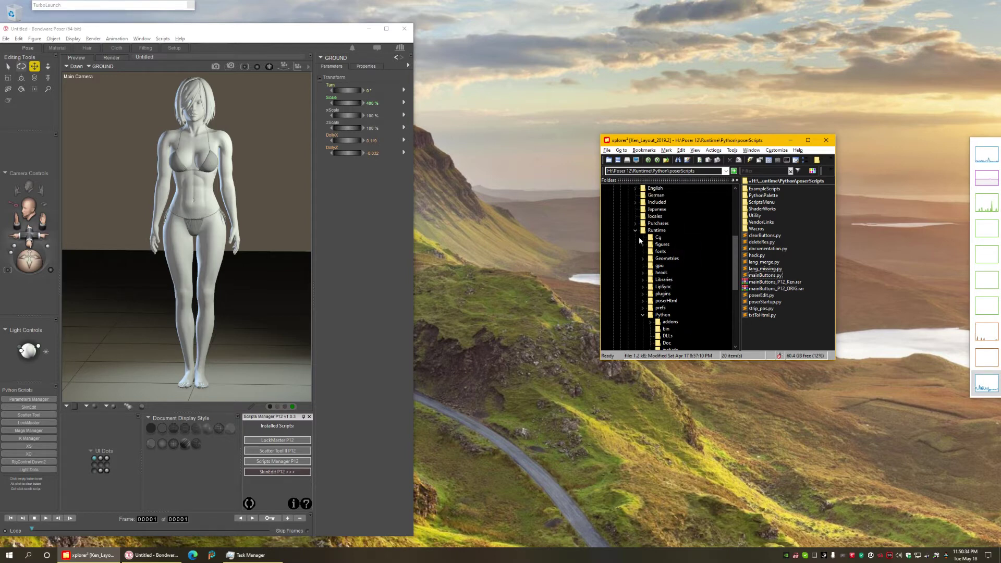
Step: Collapse the Poser 12 Runtime folder in the file manager and view Poser's Install From ZIP Archive command without running it
click(635, 188)
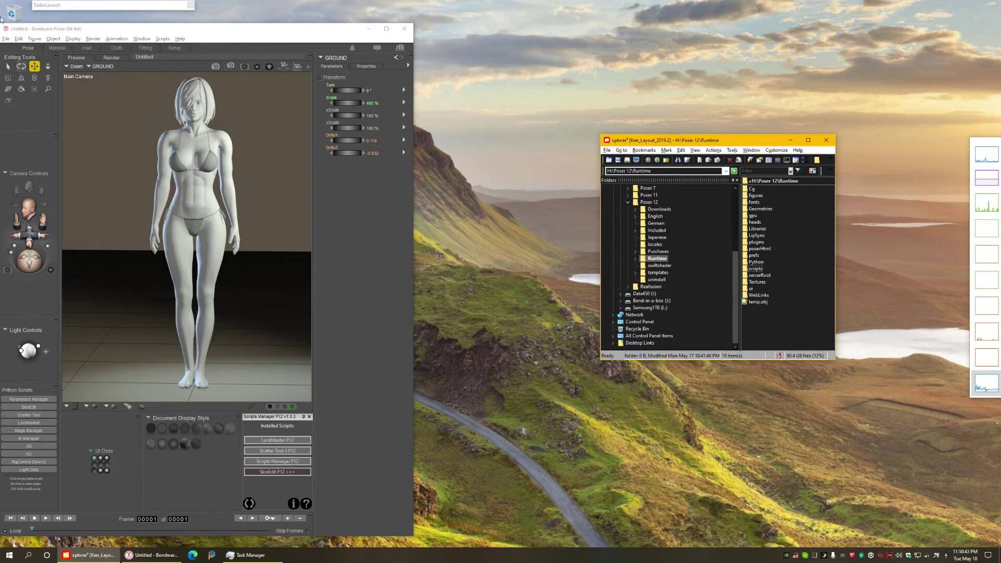
click(5, 39)
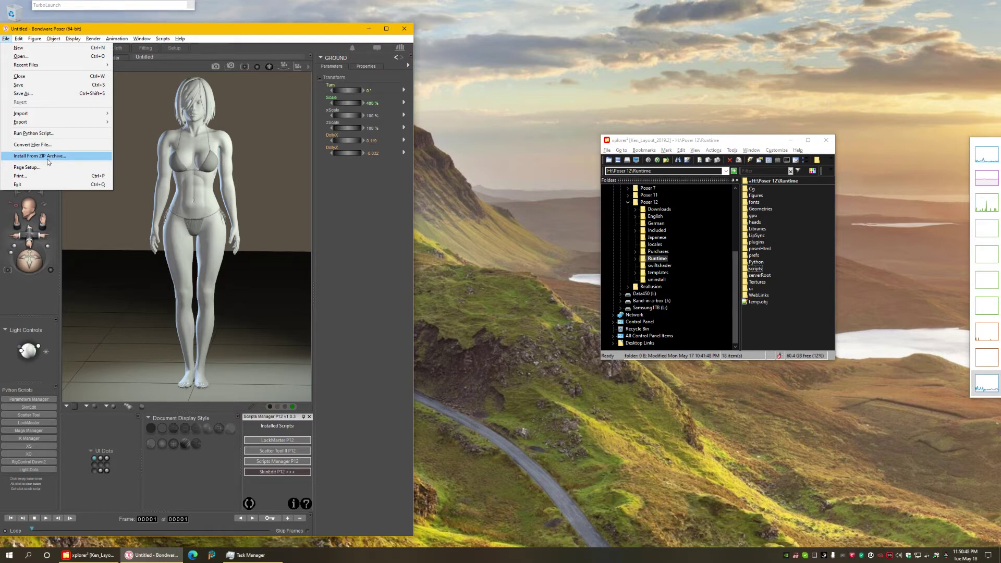
click(373, 236)
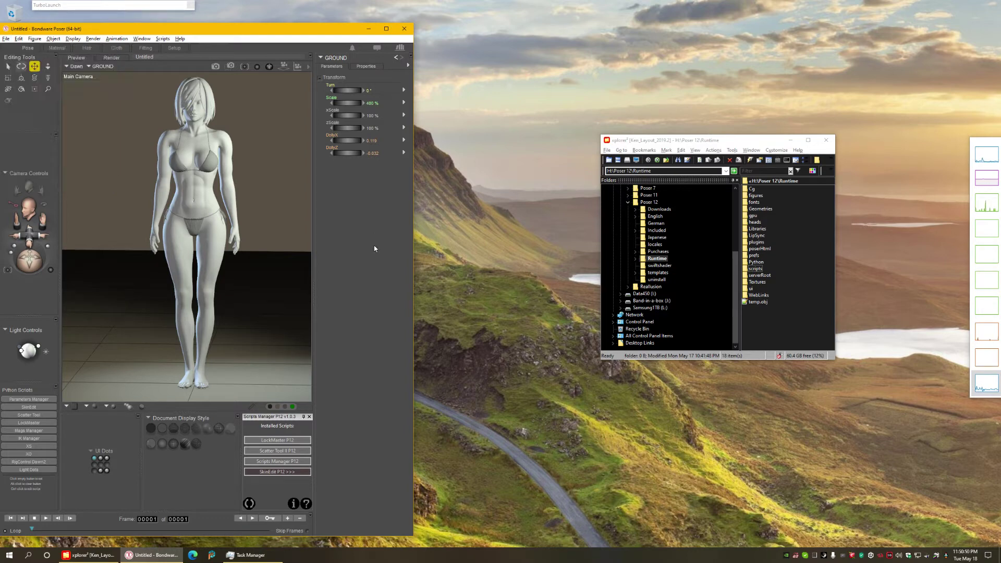
Step: Browse the Poser 12 folder tree to Downloads\runtime\python\Ken1171 and expand it to examine its script folders
click(664, 209)
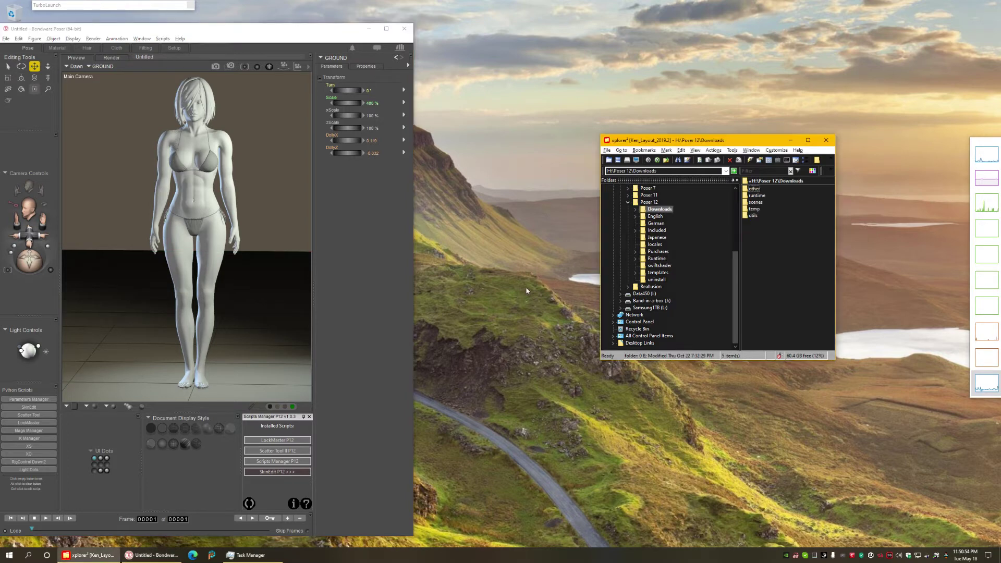
key(Right)
key(Down)
key(Down)
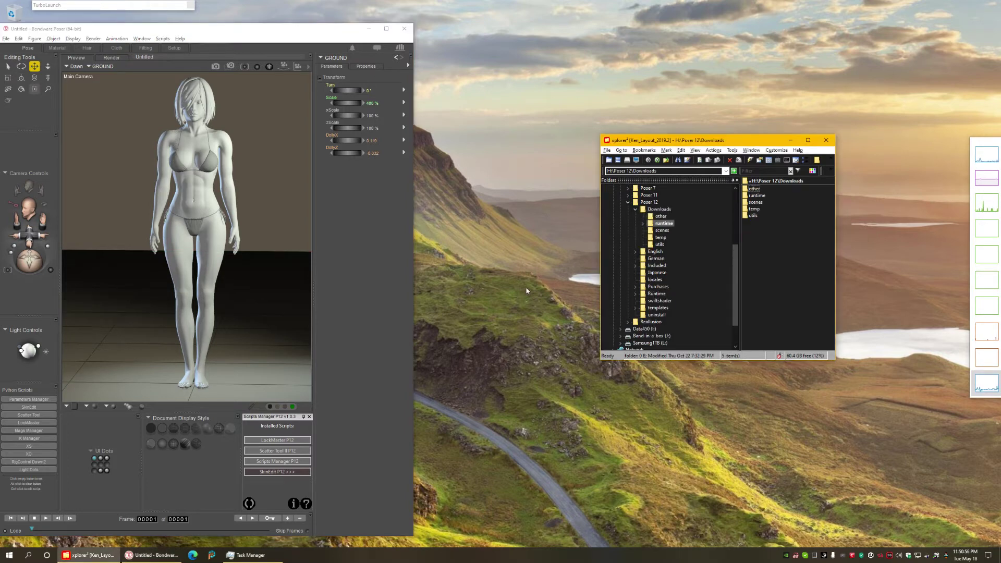
key(Right)
key(Right)
key(Down)
key(Down)
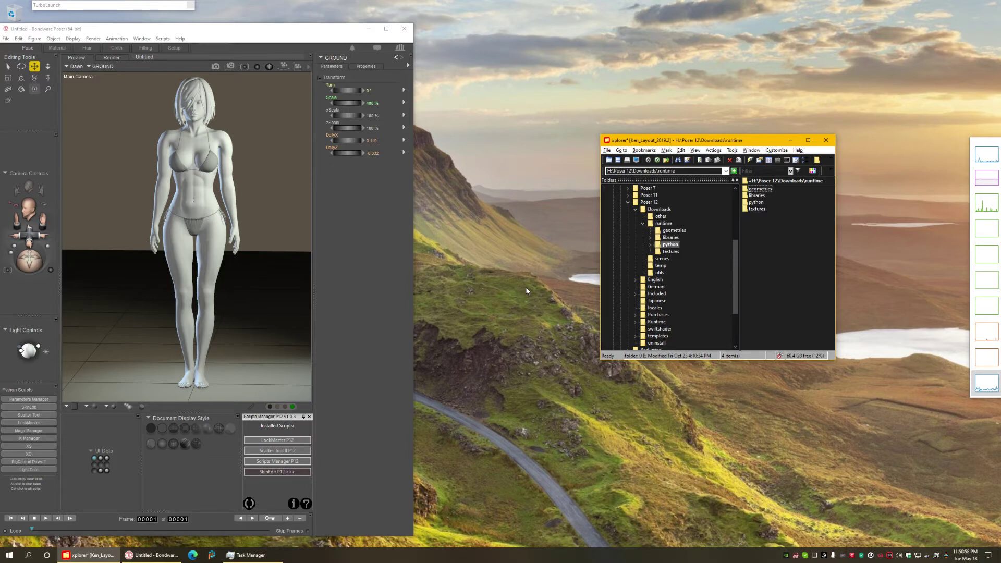
key(Right)
key(Right)
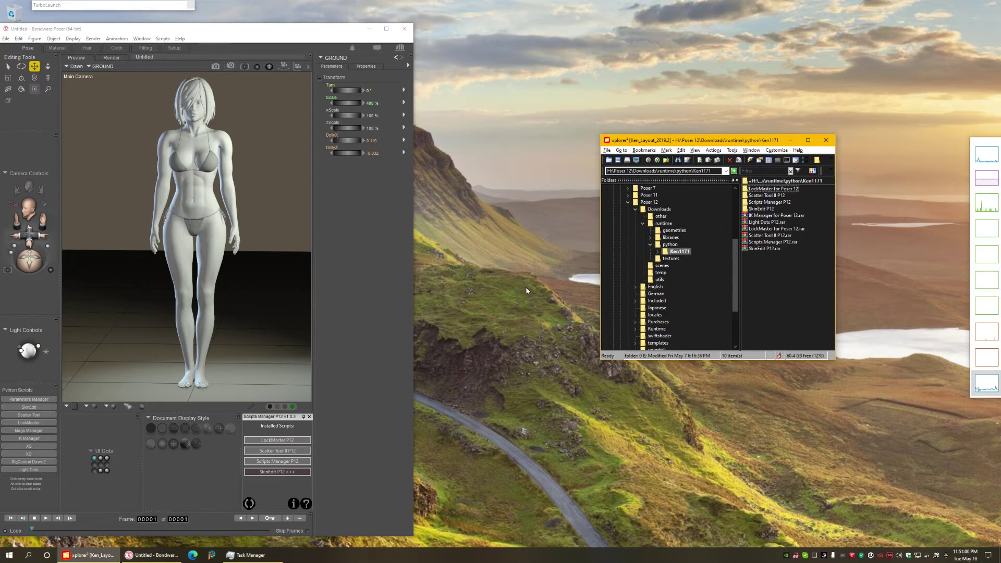
key(Right)
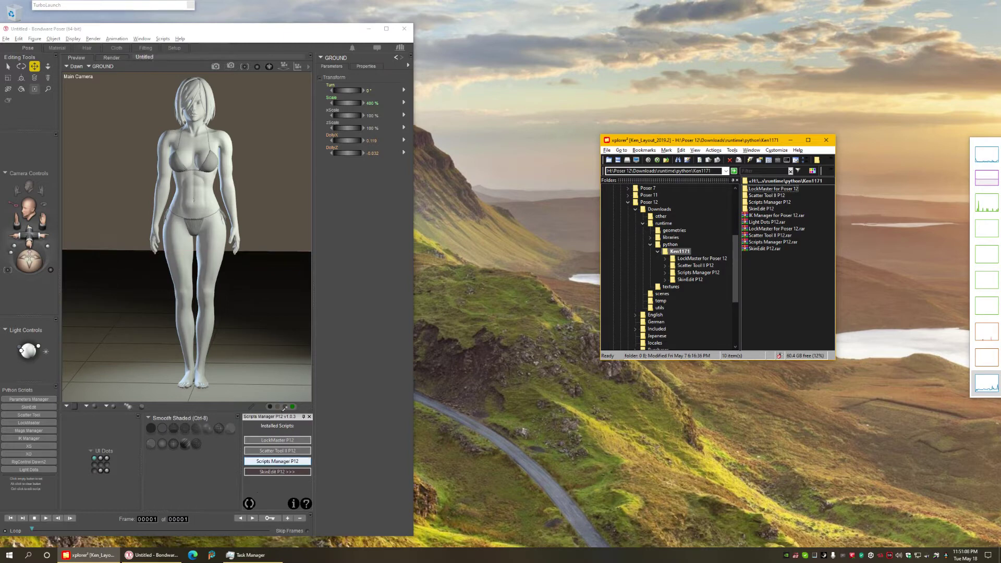
Step: Launch LockMaster P12 from Scripts Manager and undock its window outside the Poser window
click(277, 440)
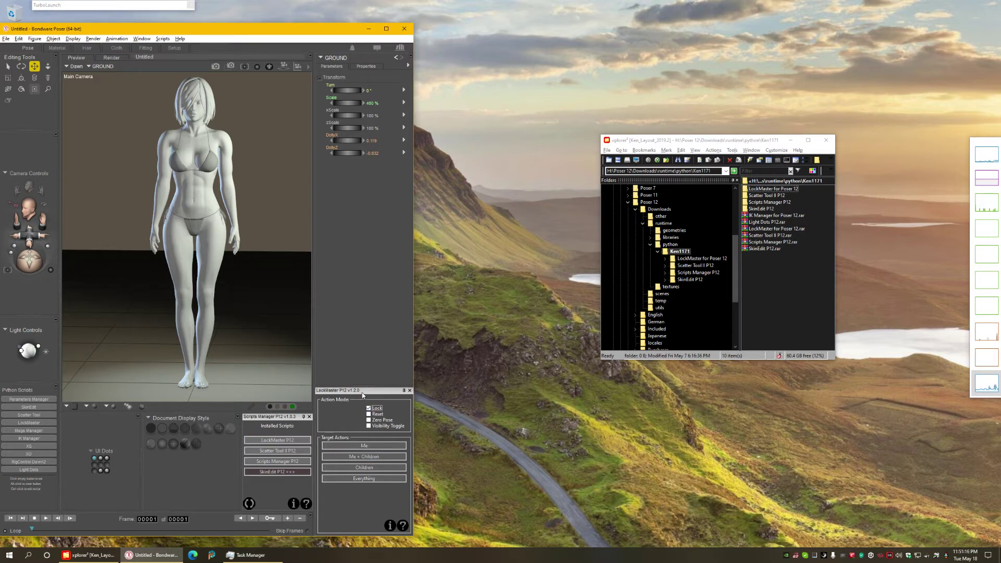
drag(460, 124, 459, 125)
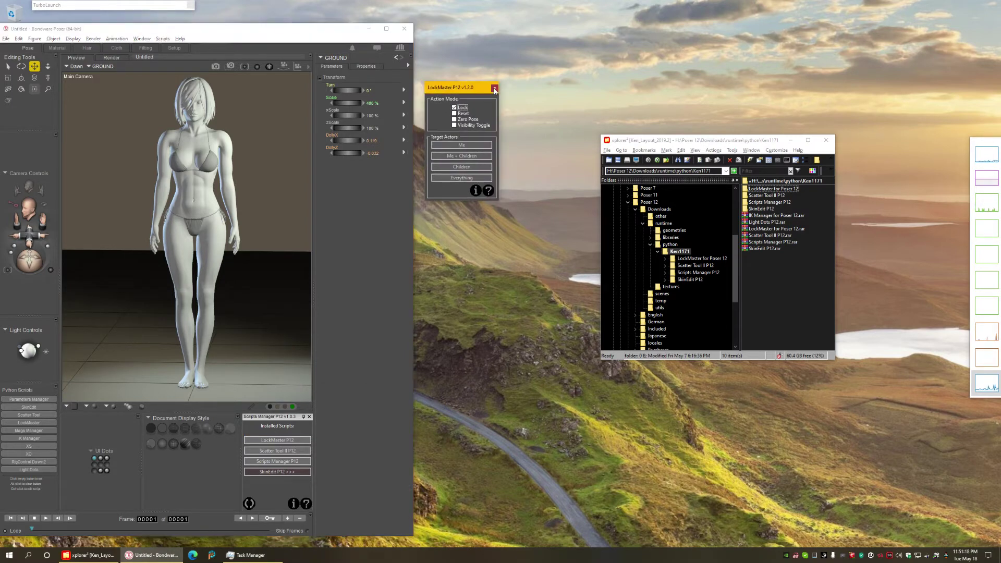
Step: Close LockMaster P12, relaunch it from Scripts Manager, and close it again after moving its window outside Poser
click(495, 88)
click(288, 441)
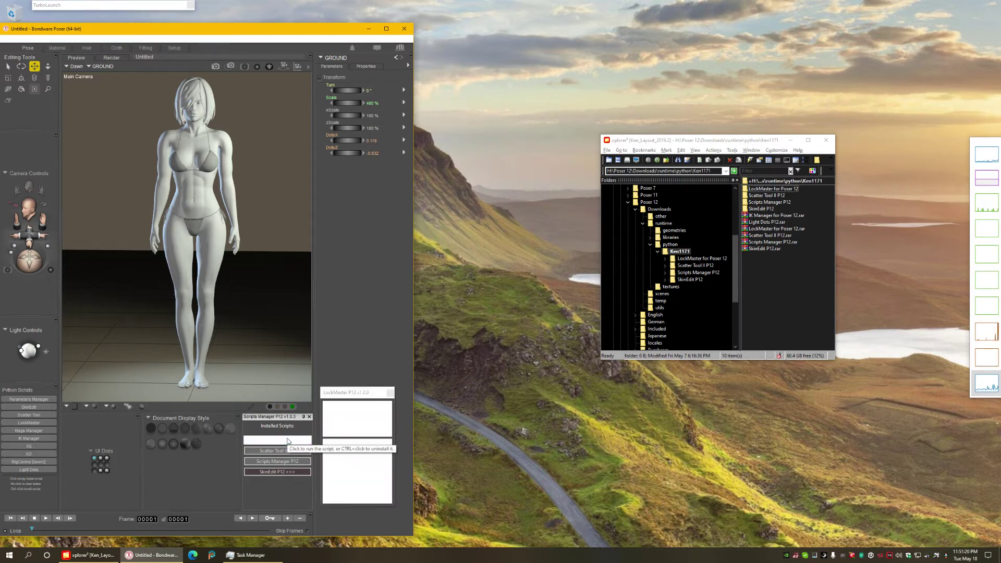
drag(352, 392, 469, 122)
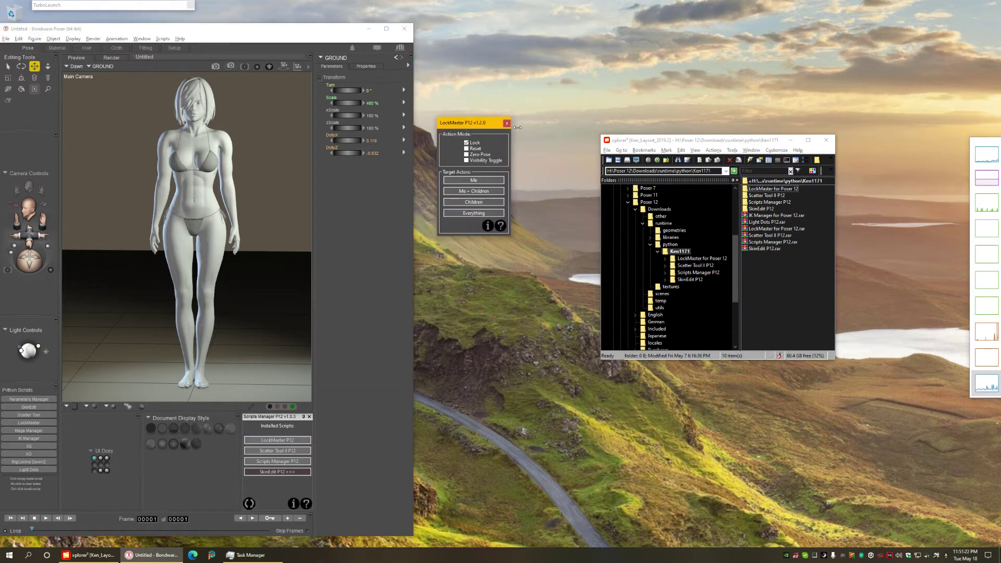
click(506, 124)
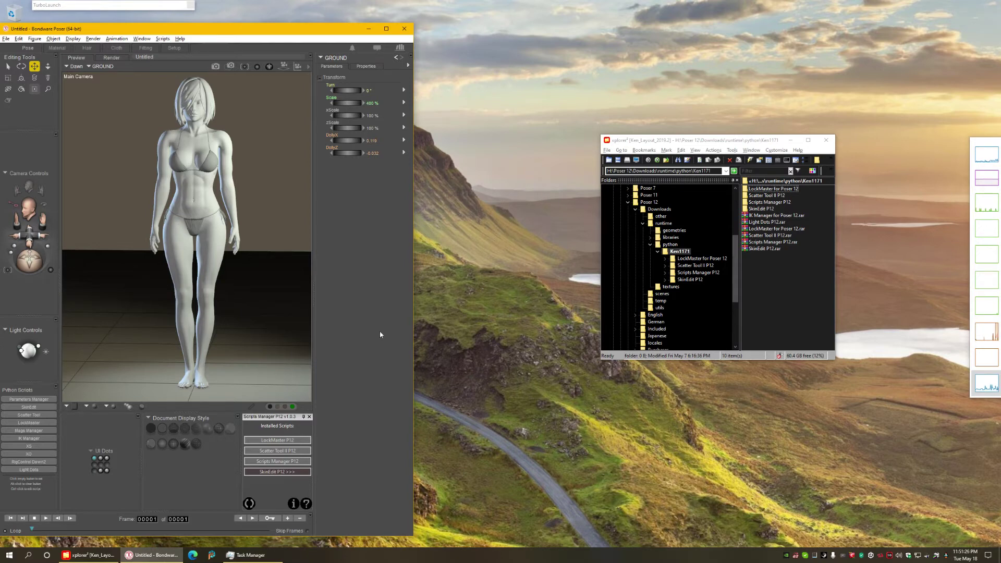
Step: Extract IK Manager for Poser 12.rar into the Ken1171 folder and refresh the Scripts Manager list
click(758, 215)
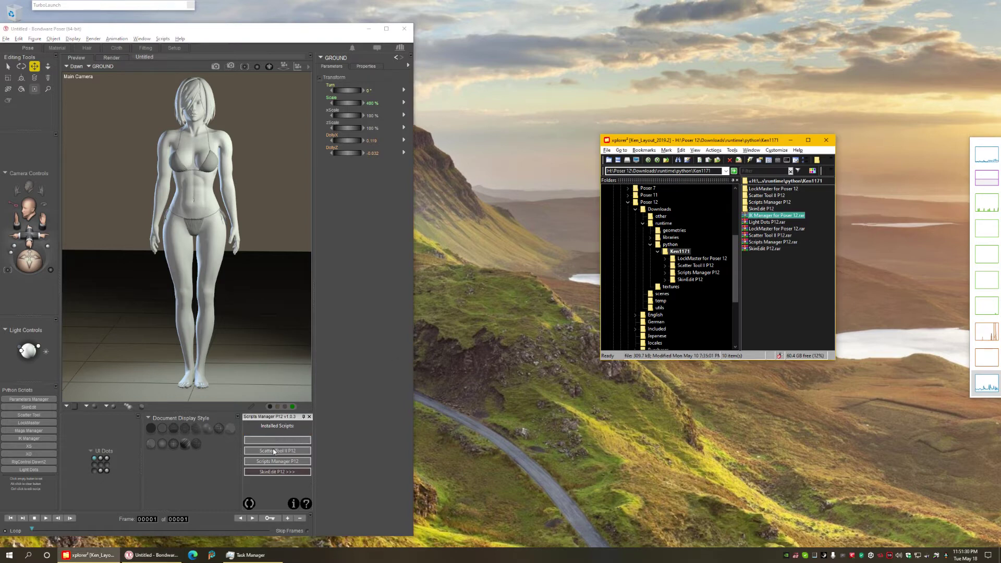
double_click(787, 217)
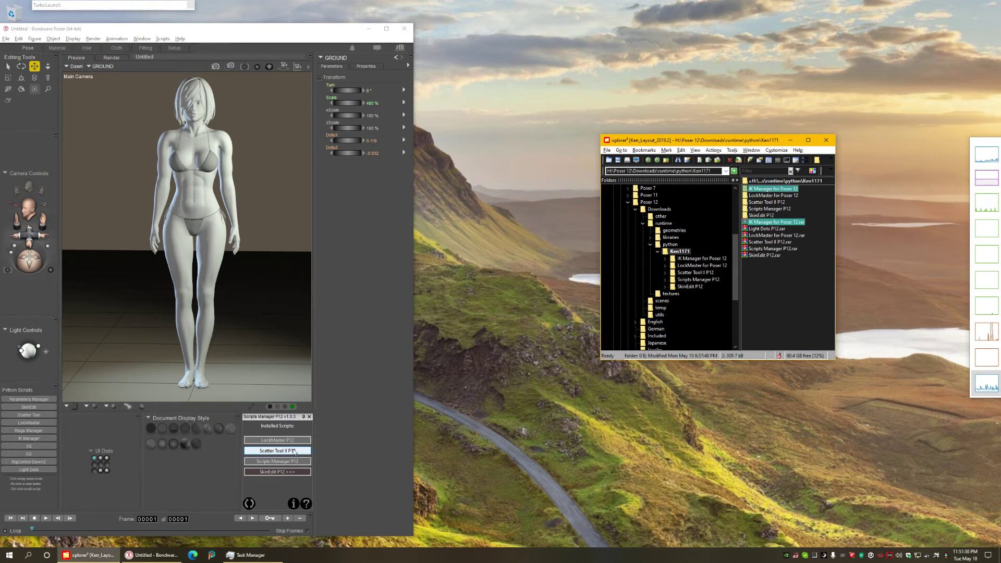
click(250, 503)
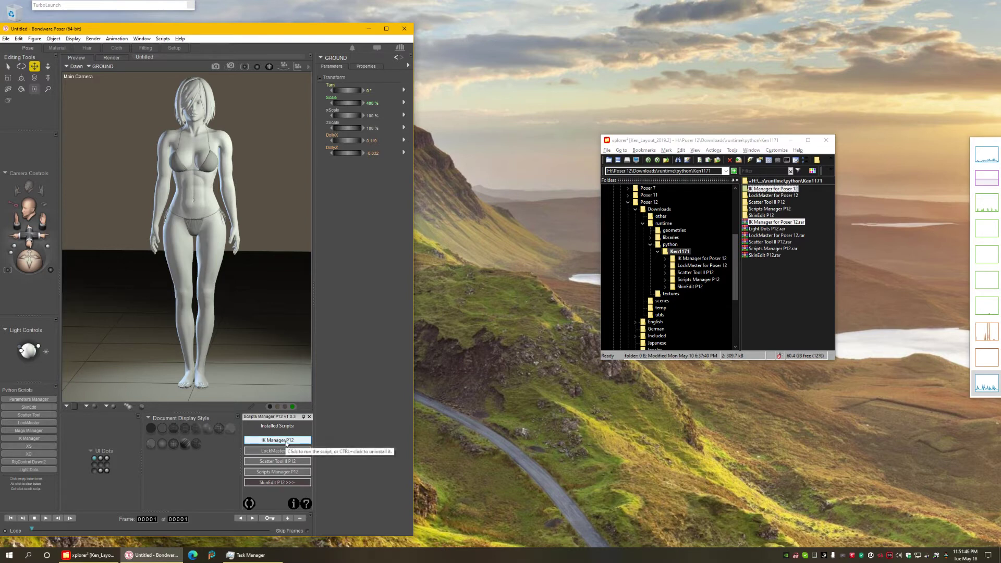
Step: Launch the newly installed IK Manager P12 from Scripts Manager, reposition its window, and close it
click(286, 442)
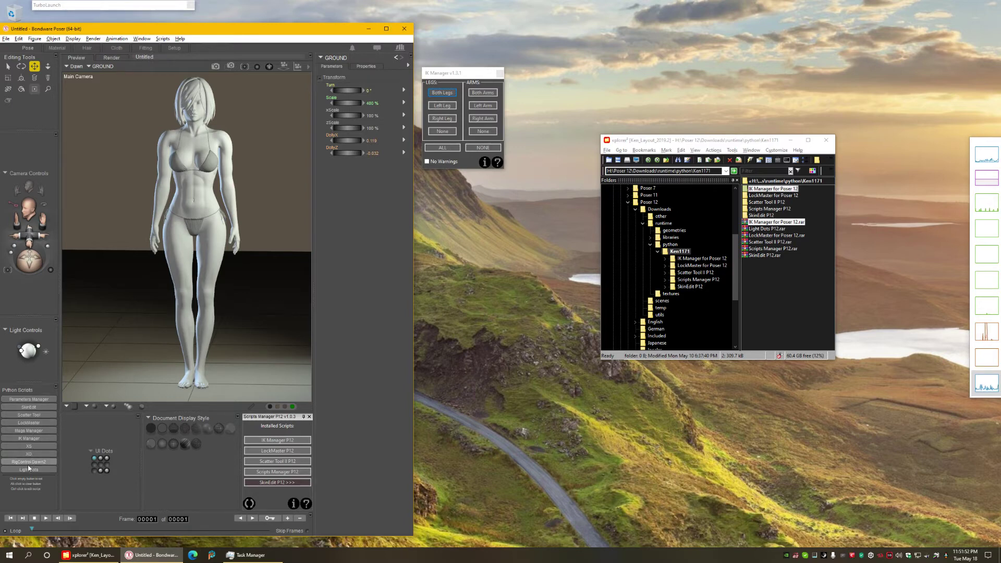
drag(460, 74, 470, 91)
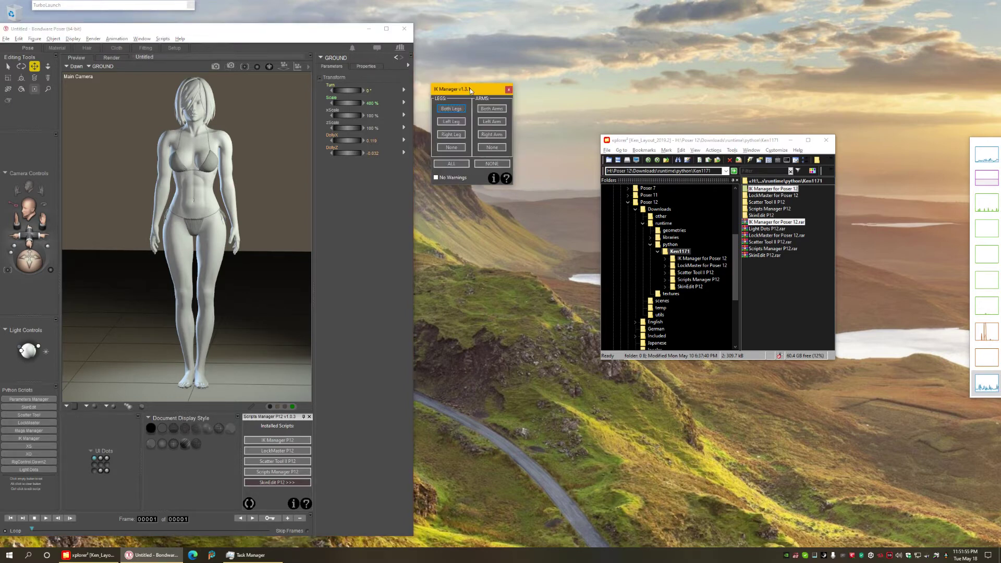
click(509, 91)
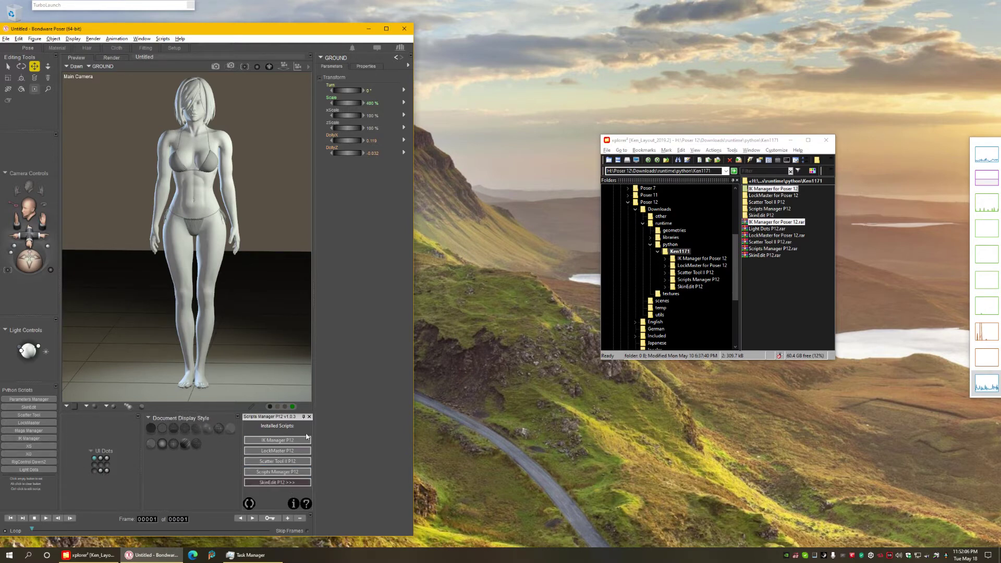
Step: Refresh the installed scripts list in Scripts Manager again and compare it with the Ken1171 folder
click(250, 504)
click(764, 291)
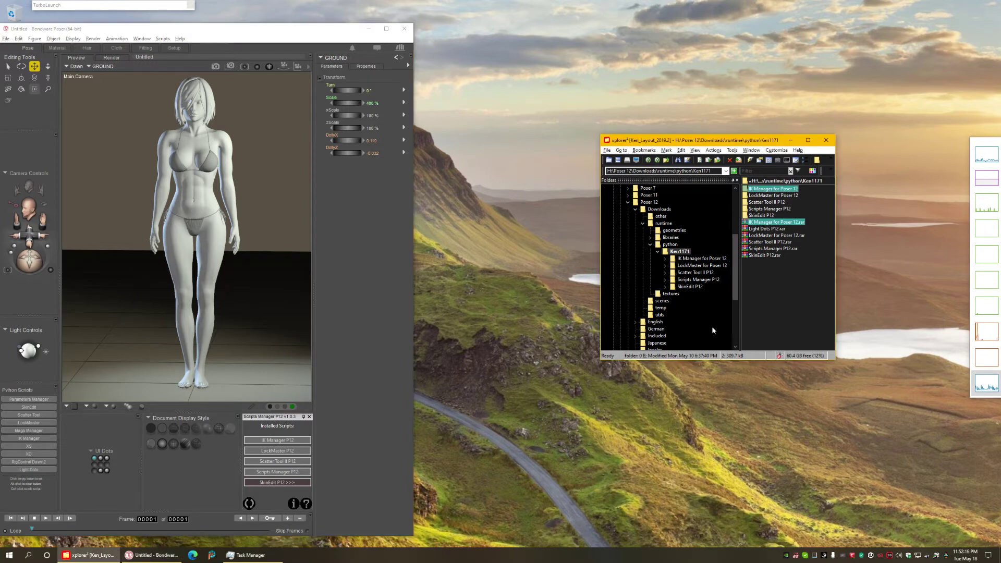
click(250, 504)
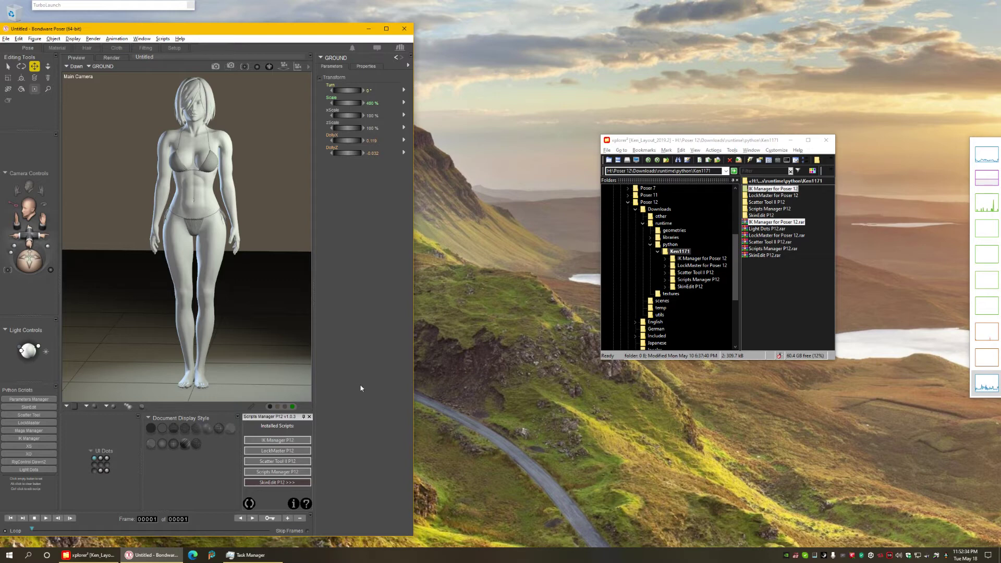
click(27, 450)
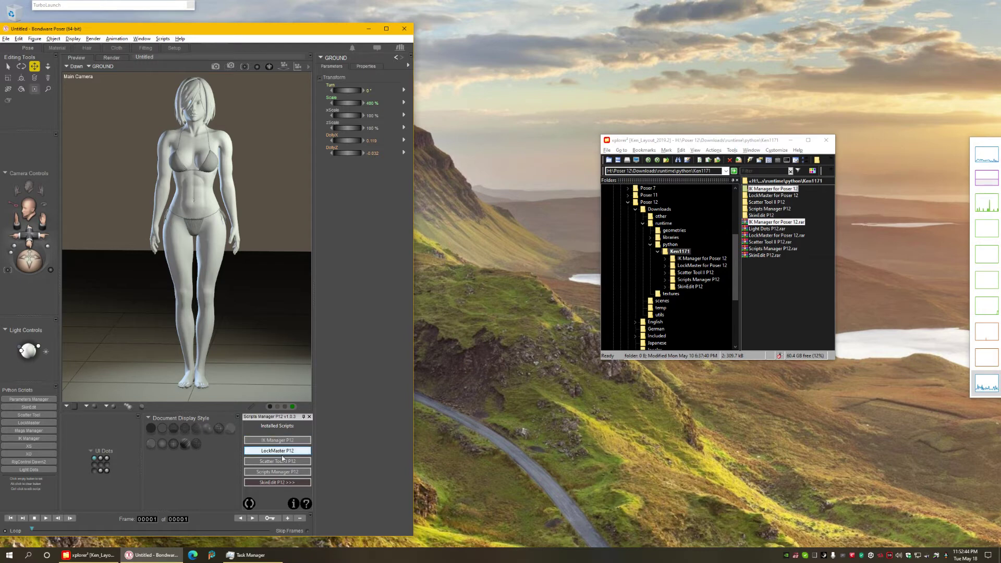
Step: Expand the SkinEdit P12 group in Scripts Manager to view its scripts, and return to the main list
click(271, 484)
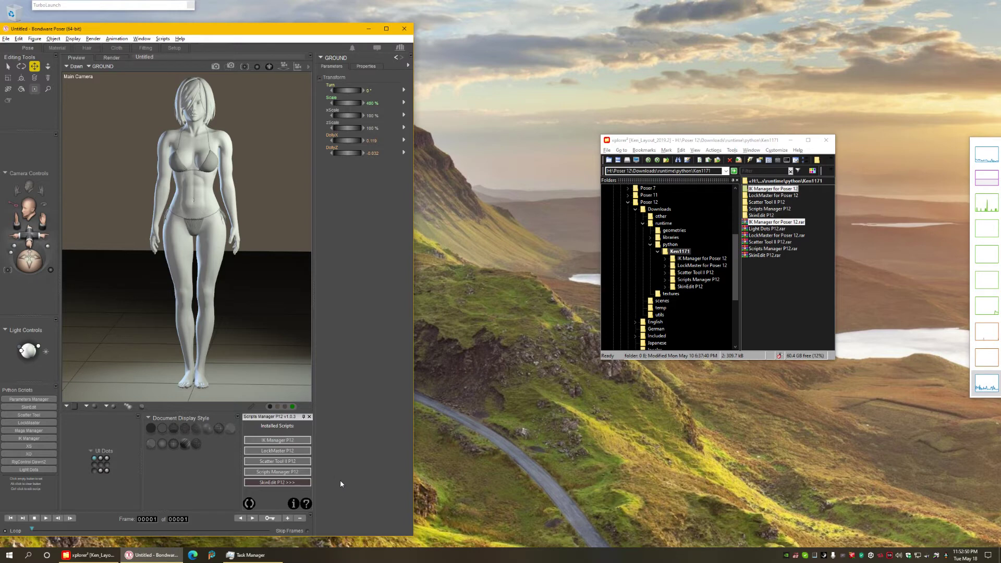
click(281, 483)
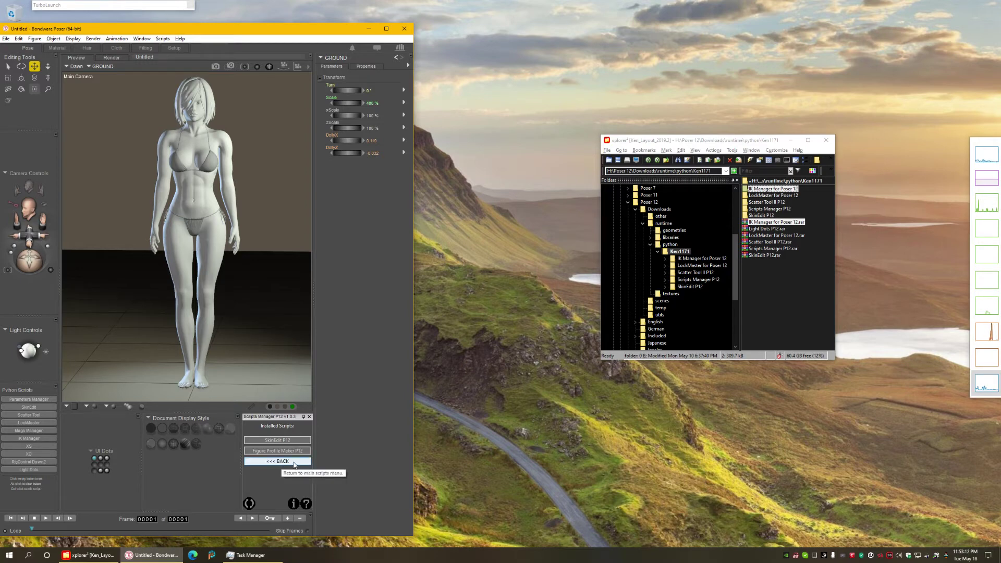
click(292, 462)
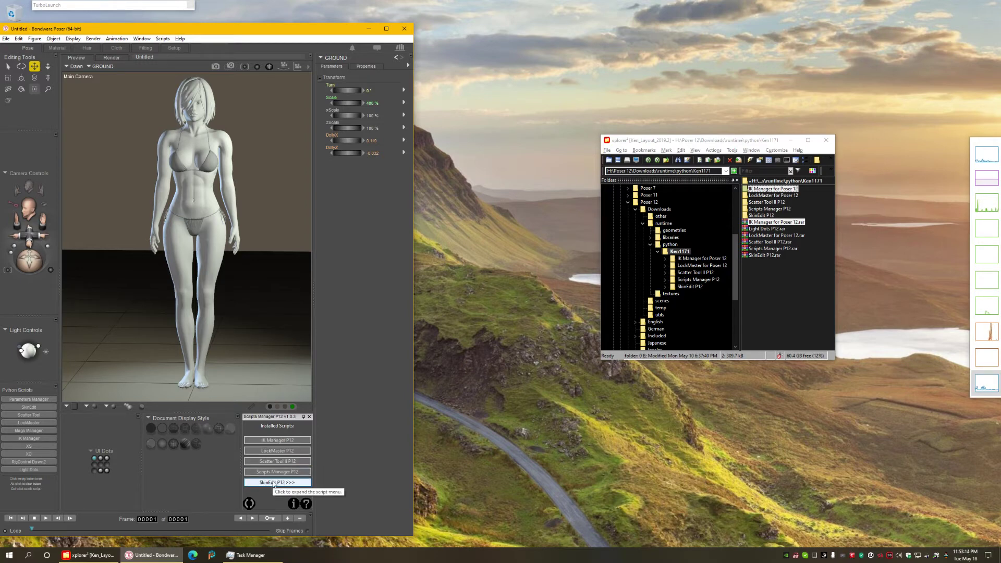
Step: Launch SkinEdit P12 from its script group, close its window, and return to the main scripts list
click(274, 483)
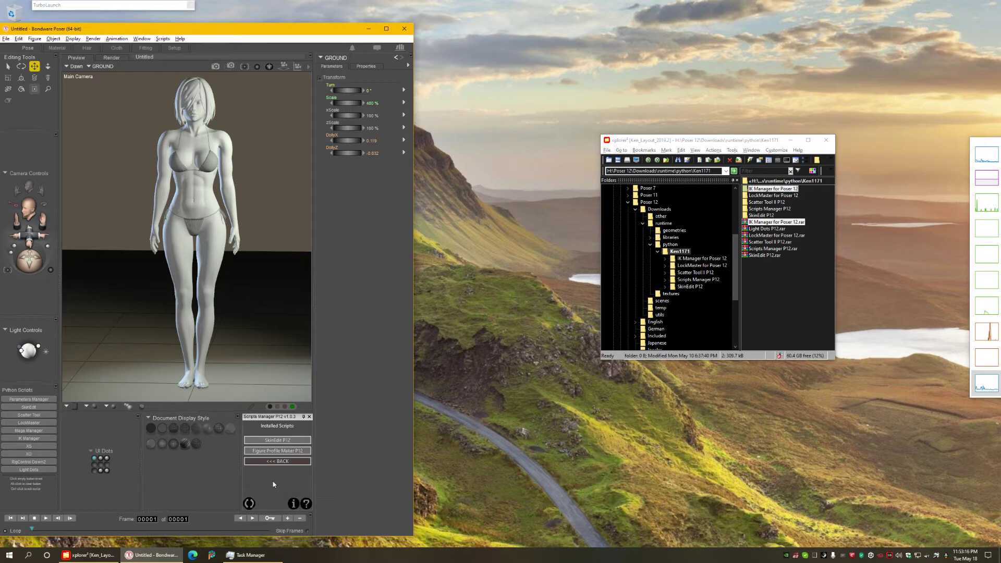
click(272, 440)
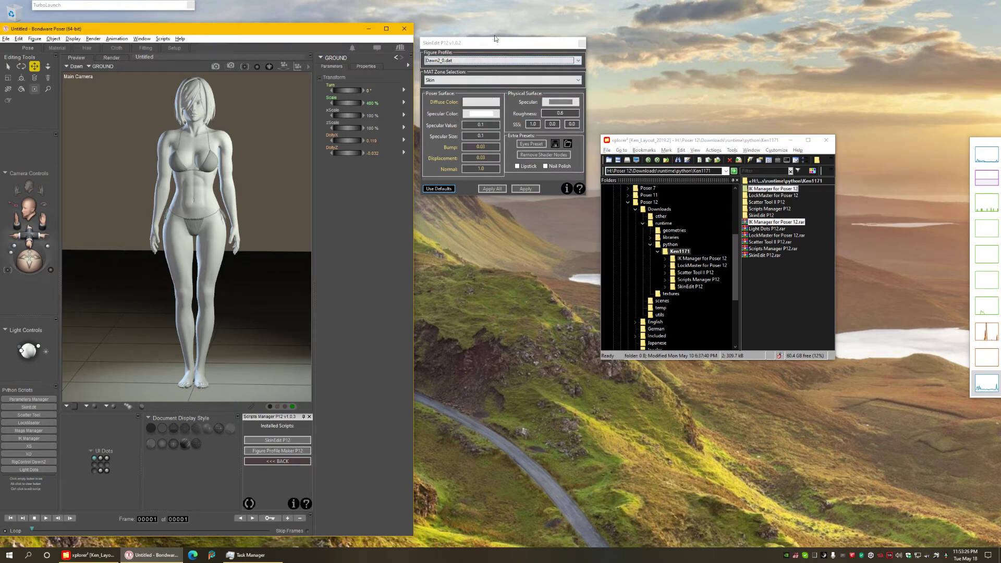
click(582, 43)
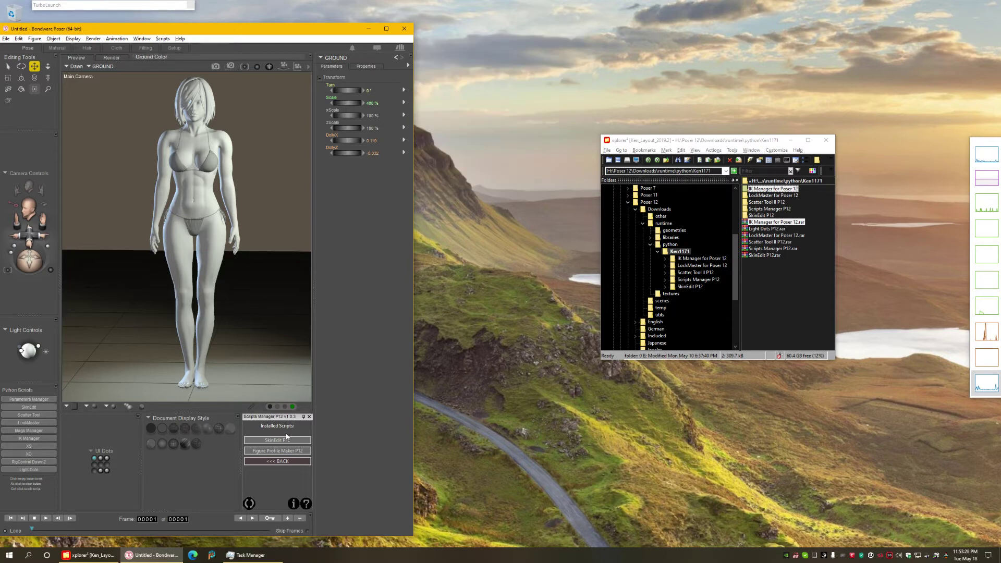
click(292, 461)
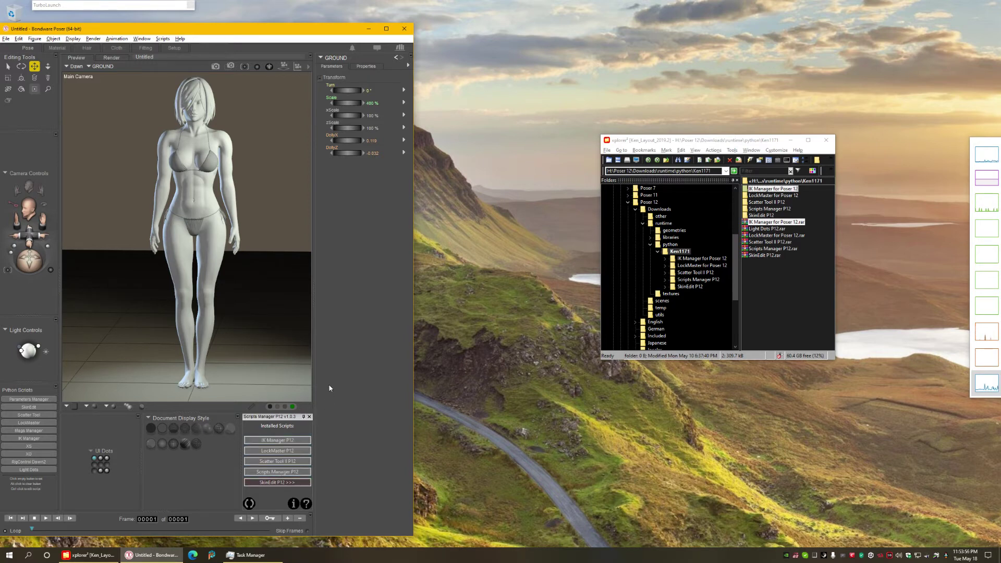
Step: Switch twice between the main scripts list and the SkinEdit P12 group to examine the nested scripts
click(268, 482)
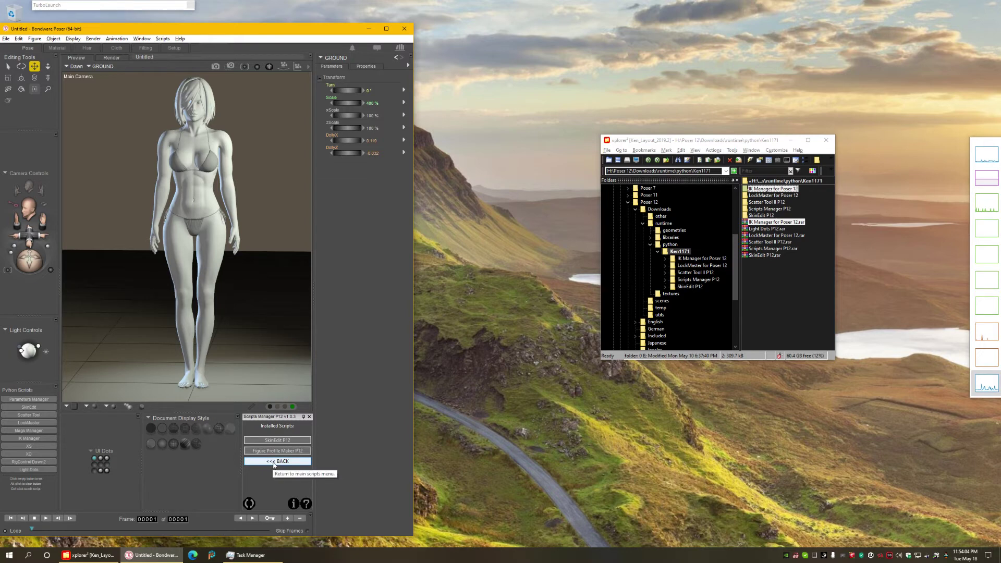
click(273, 463)
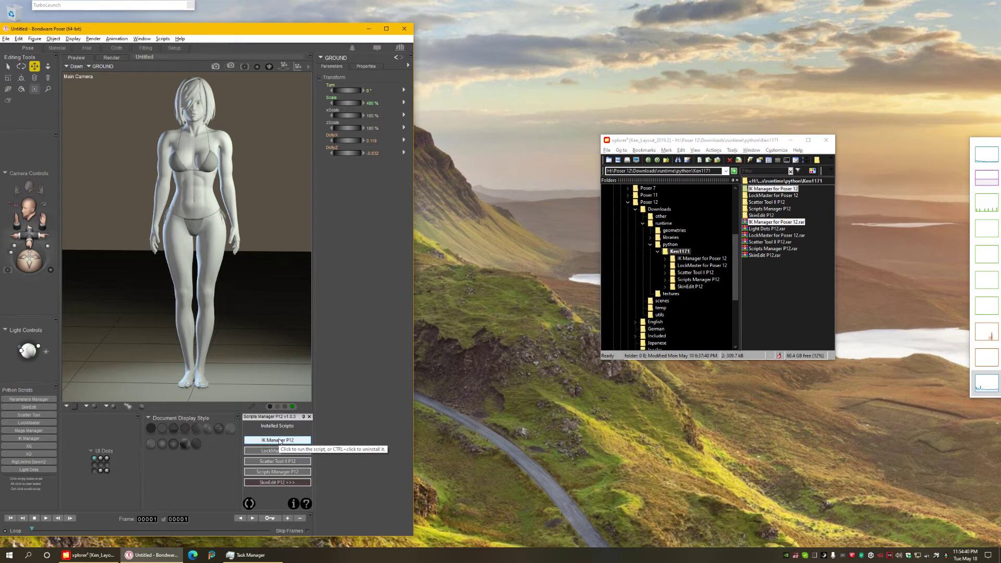
click(269, 483)
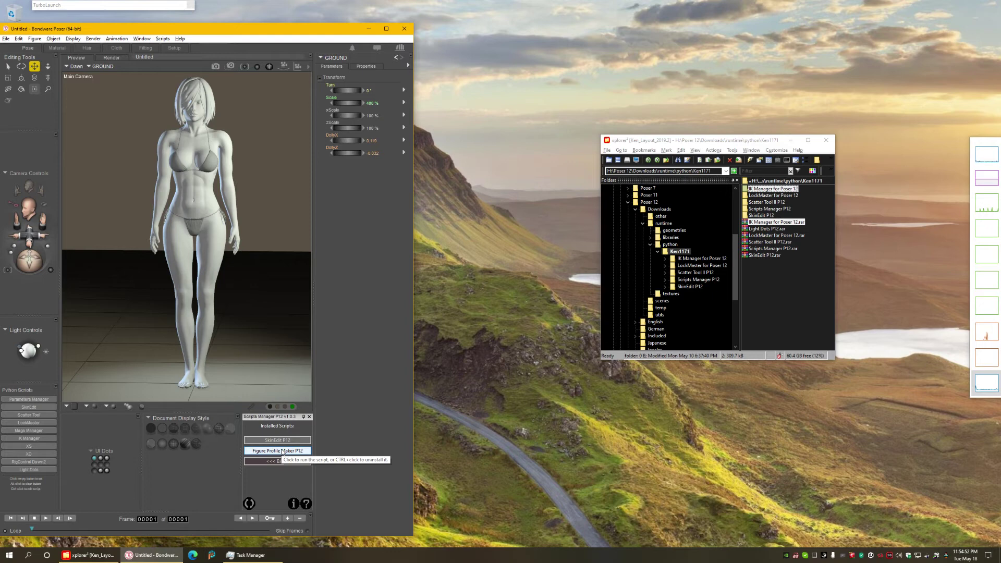
click(269, 461)
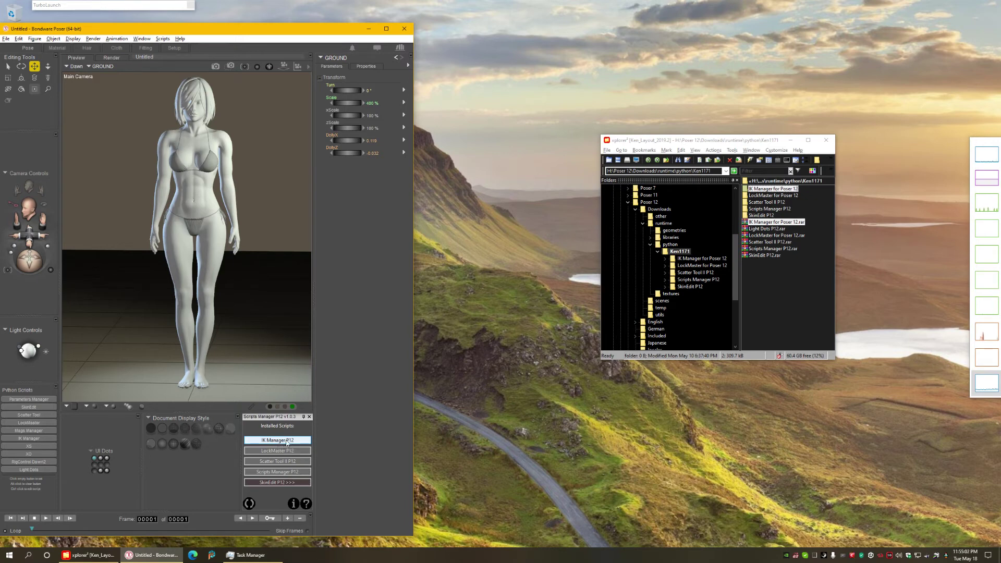
Step: Uninstall the IK Manager P12 script from Poser through Scripts Manager and dismiss the completion message
click(286, 441)
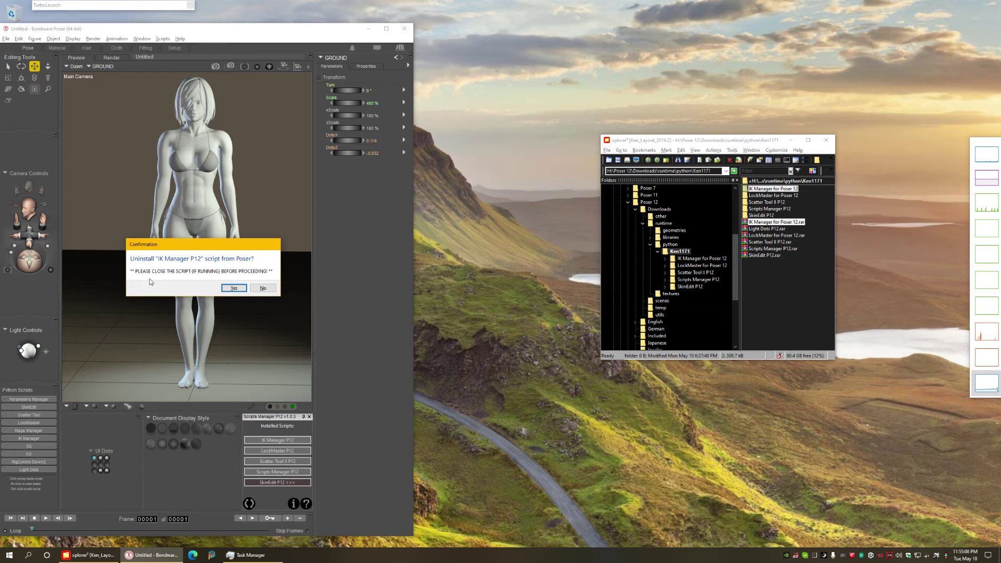
click(234, 288)
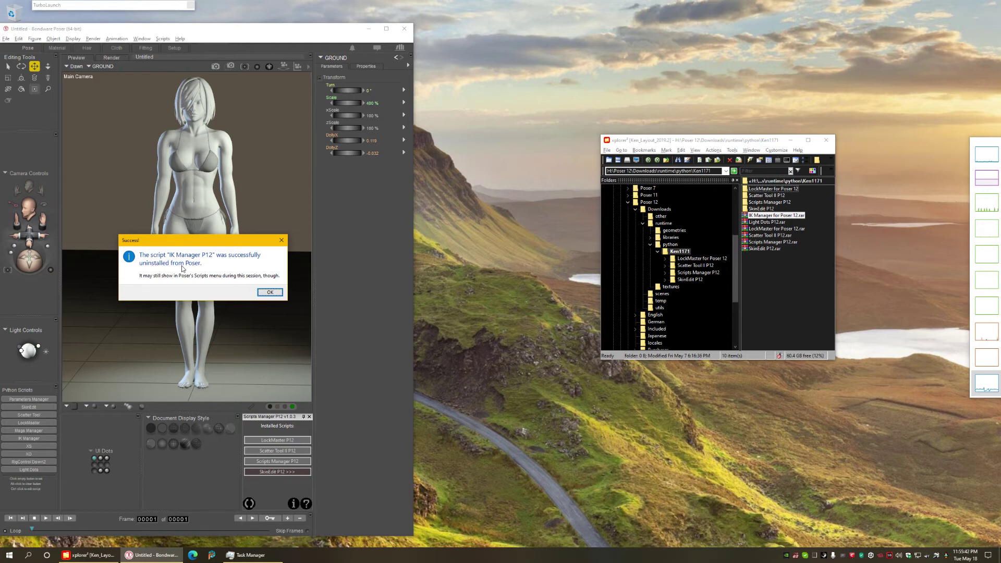
click(272, 292)
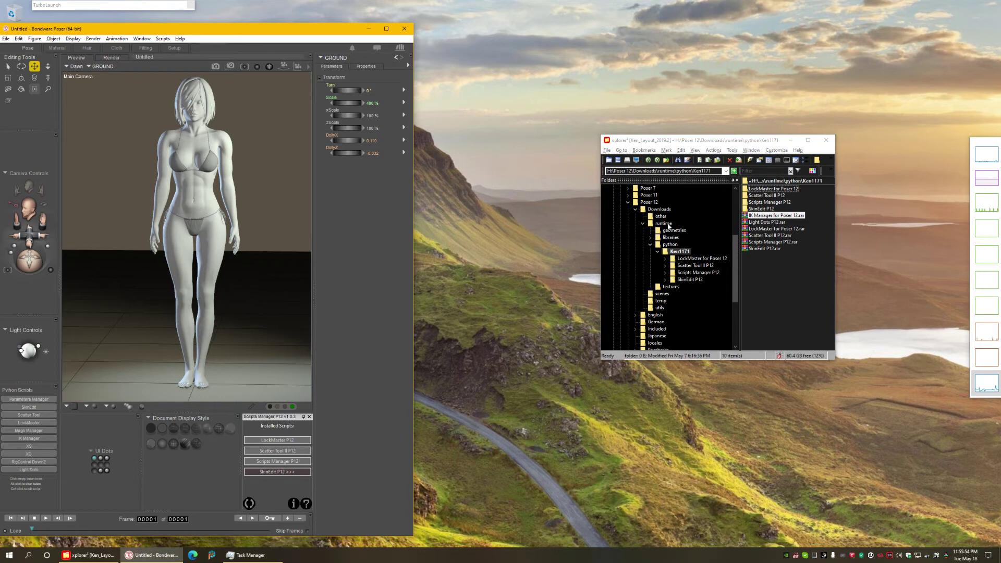
Step: Reinstall IK Manager P12 by extracting IK Manager for Poser 12.rar in the Ken1171 folder, and refresh the Scripts Manager list
click(775, 216)
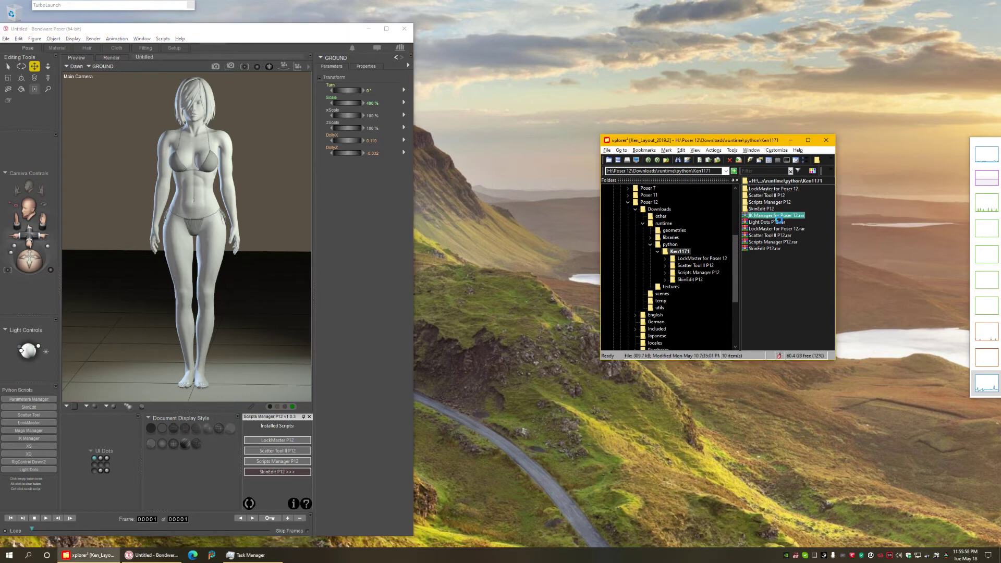
drag(779, 221, 773, 190)
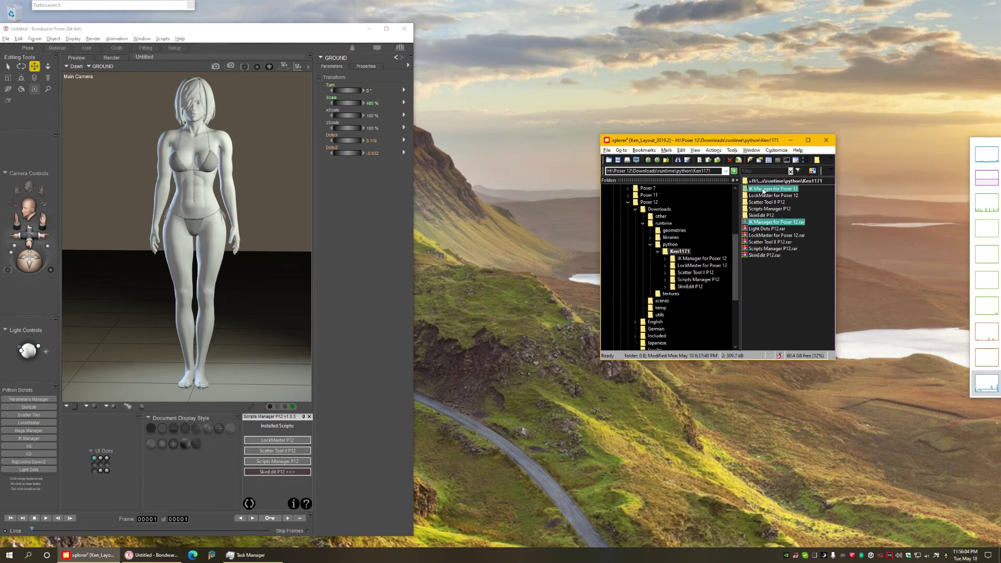
click(249, 503)
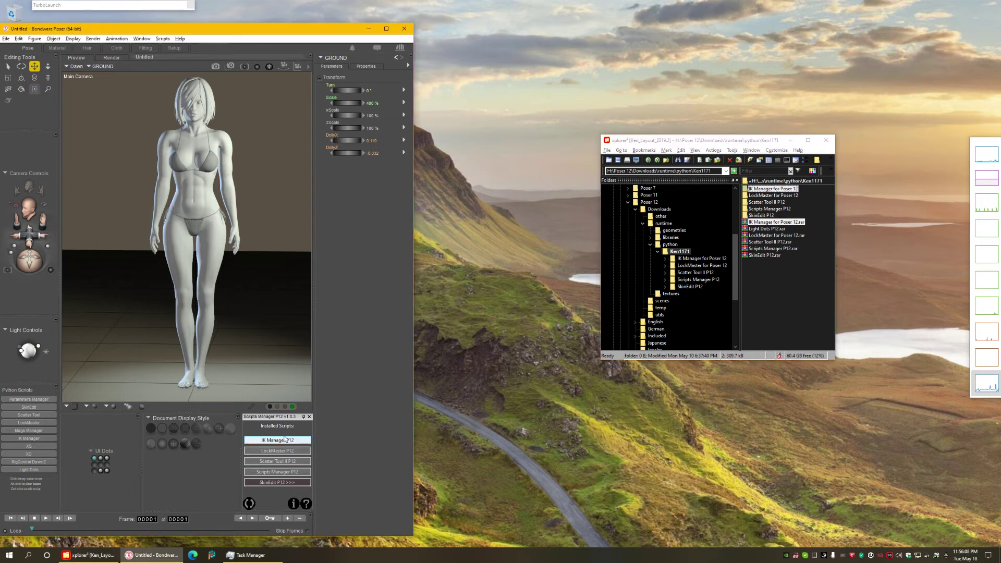
Step: Launch and close the reinstalled IK Manager P12, and view the SkinEdit P12 group before returning to the main list
click(282, 440)
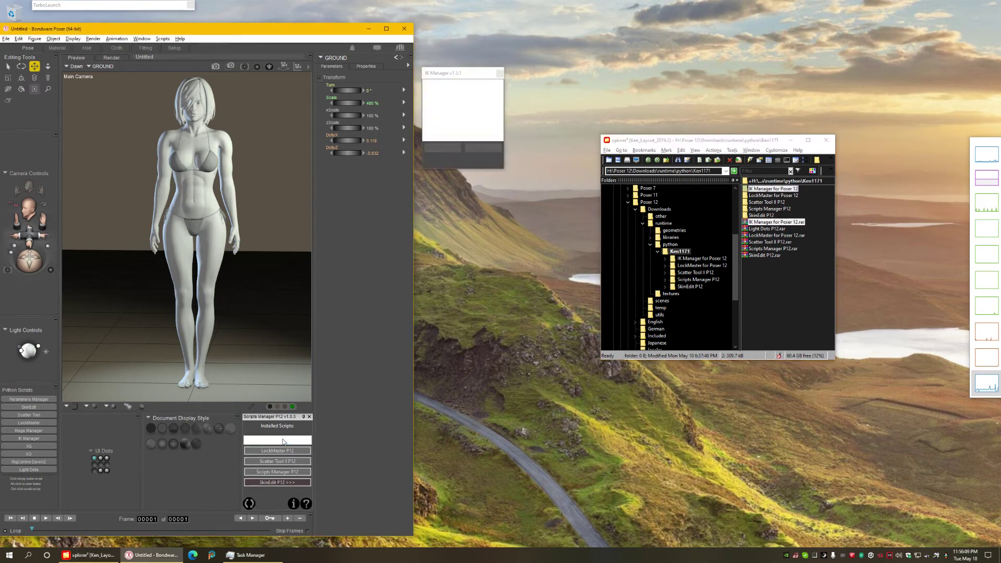
click(500, 74)
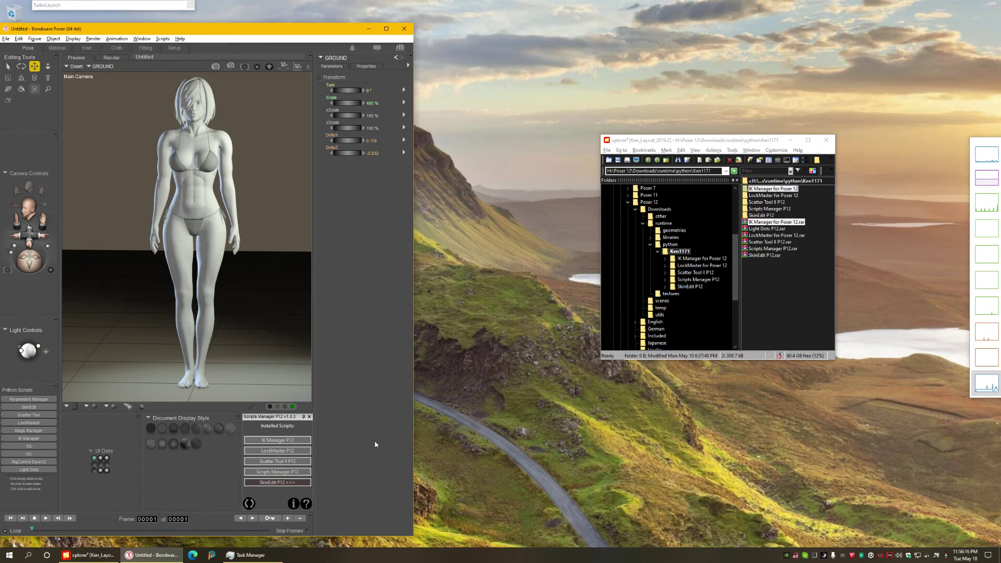
click(269, 483)
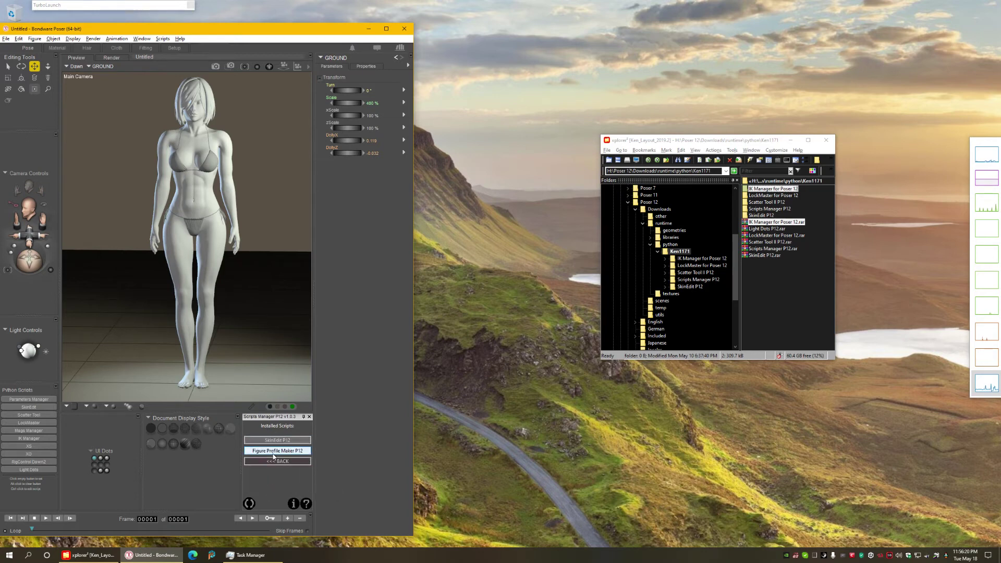
click(277, 461)
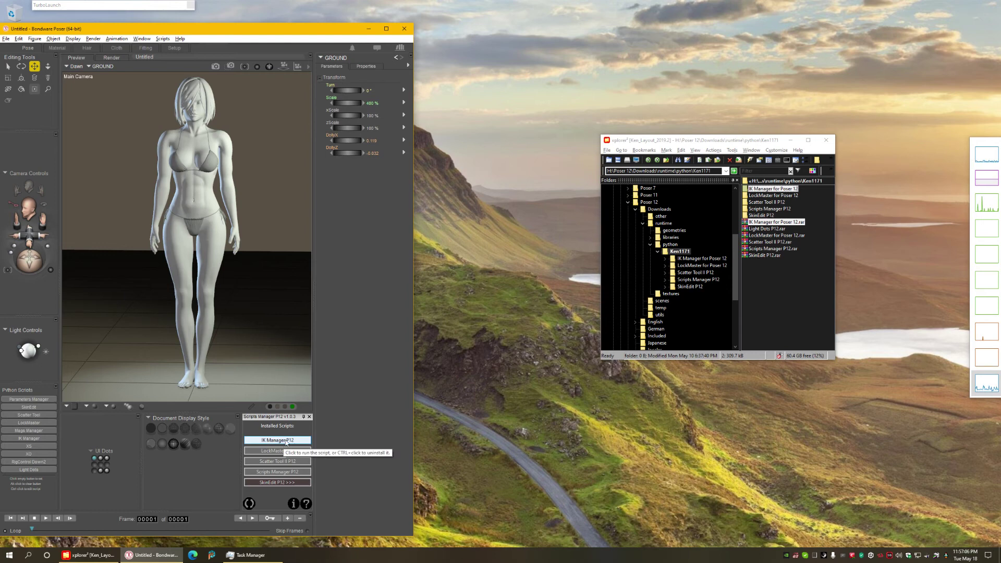
click(808, 222)
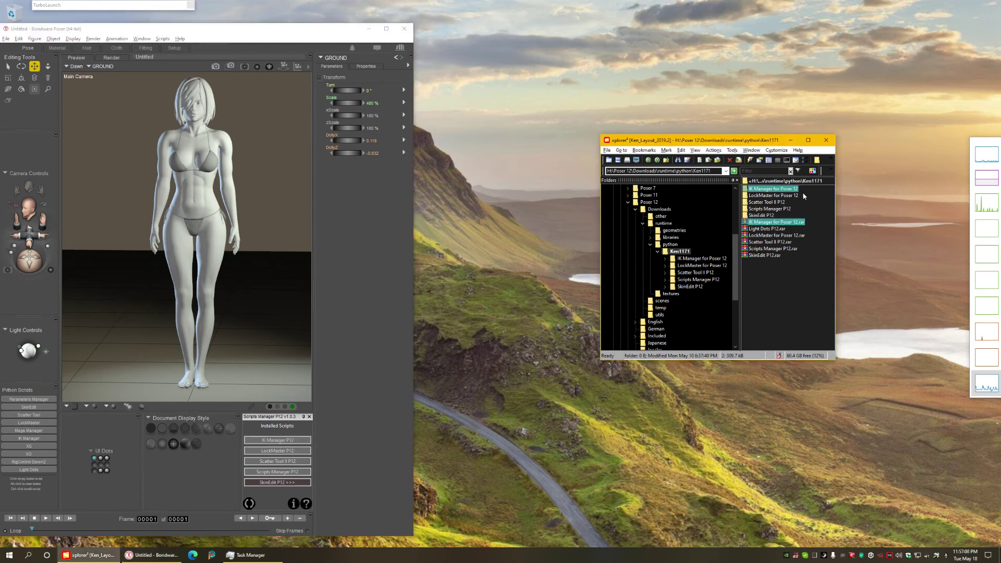
ctrl+click(766, 203)
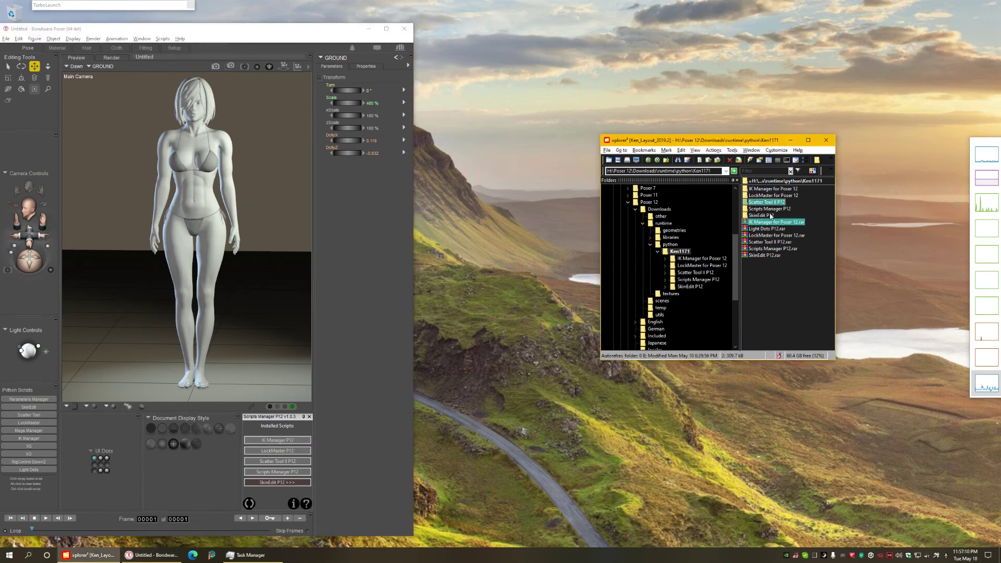
ctrl+click(773, 235)
ctrl+click(774, 190)
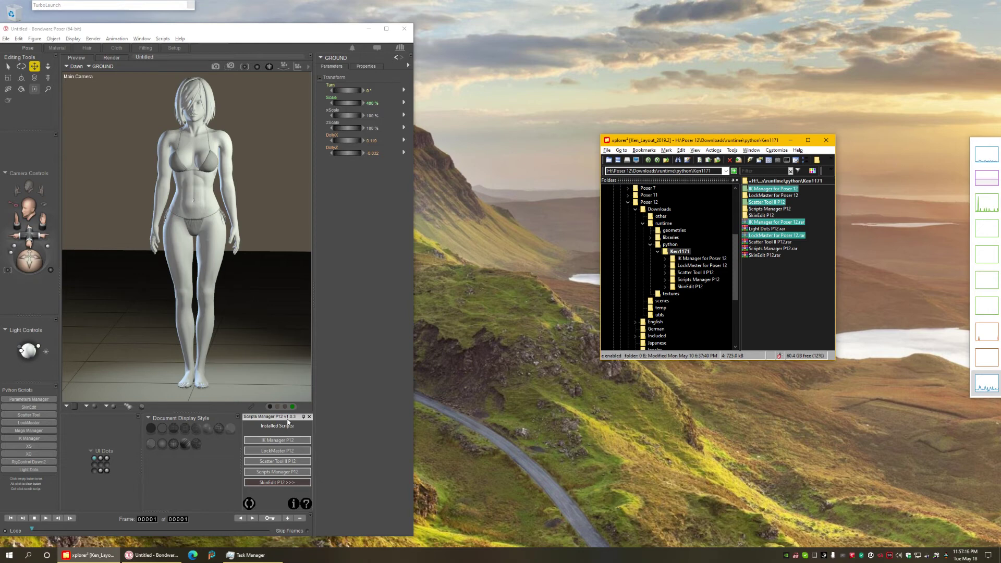
Step: Open the Scripts Manager P12 PDF manual, look through its first pages, and close it
click(307, 503)
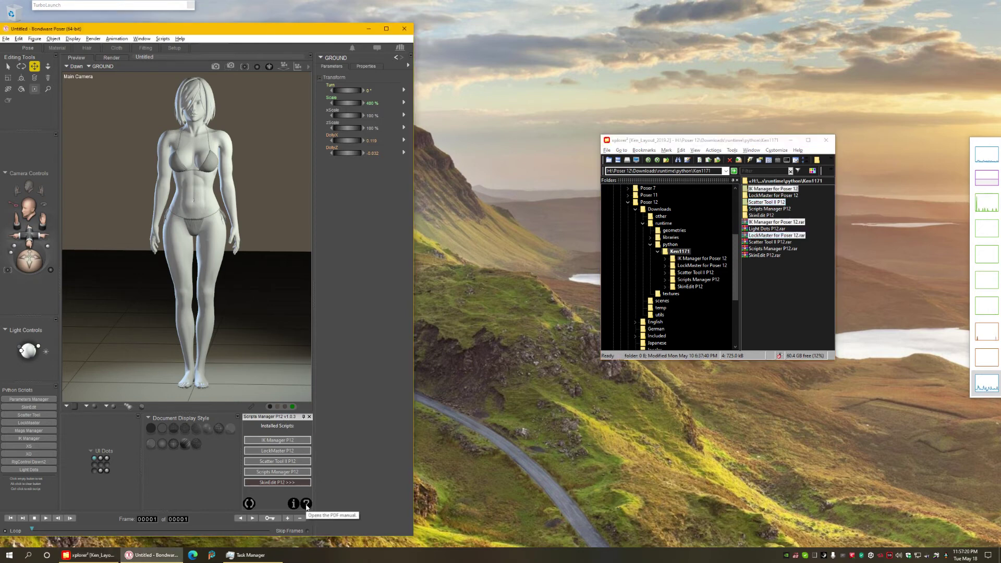
click(307, 505)
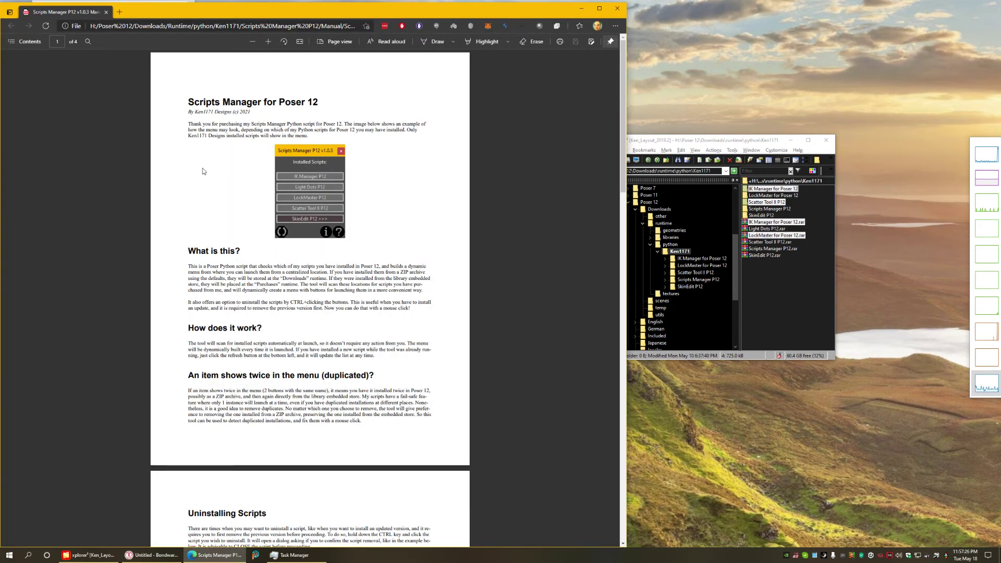
scroll(202, 174, down, 2)
scroll(176, 210, up, 2)
click(617, 8)
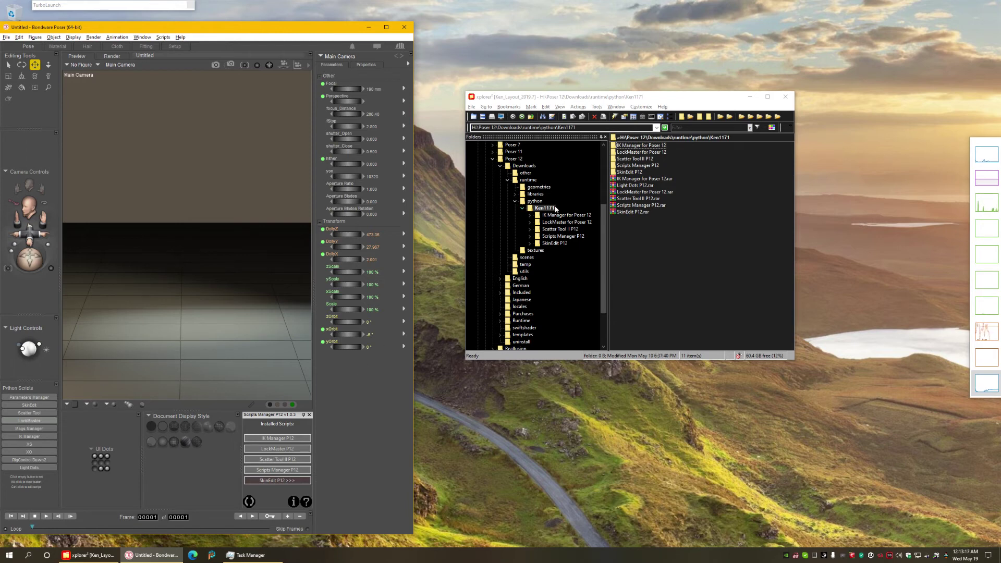
Step: Examine the Poser 12 Downloads folder down to runtime\python\Ken1171, and check Poser's command for installing from a ZIP archive
click(519, 159)
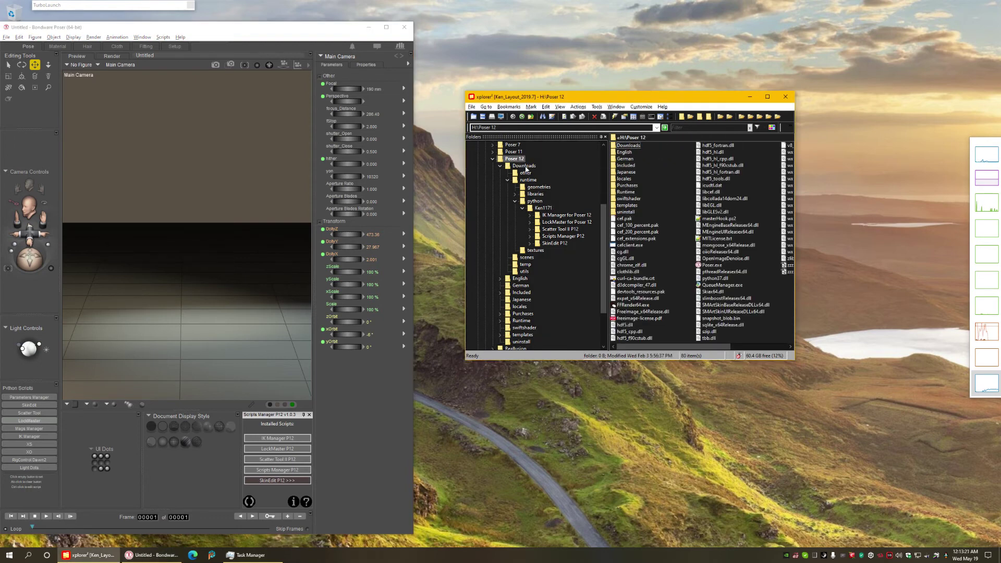
click(524, 166)
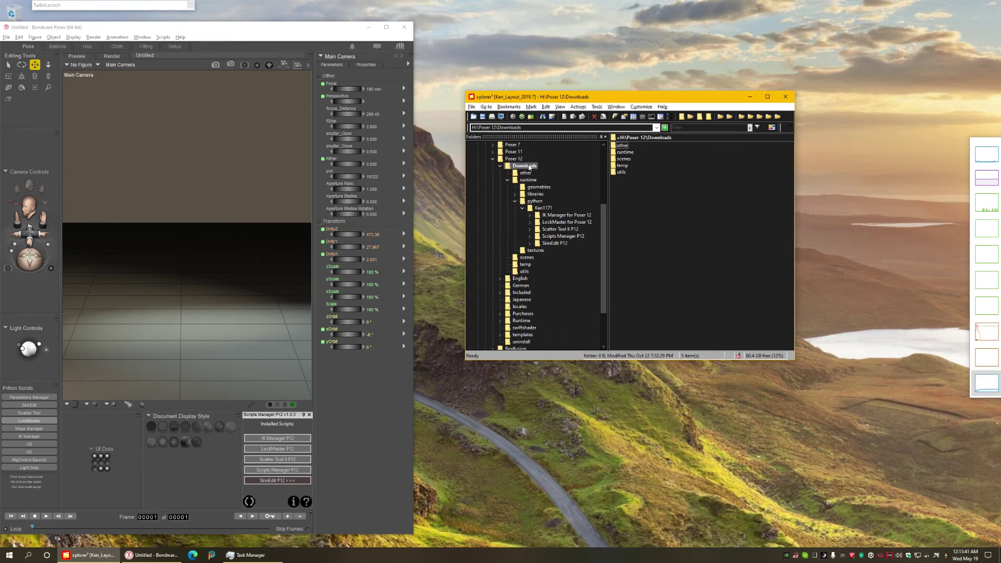
click(6, 37)
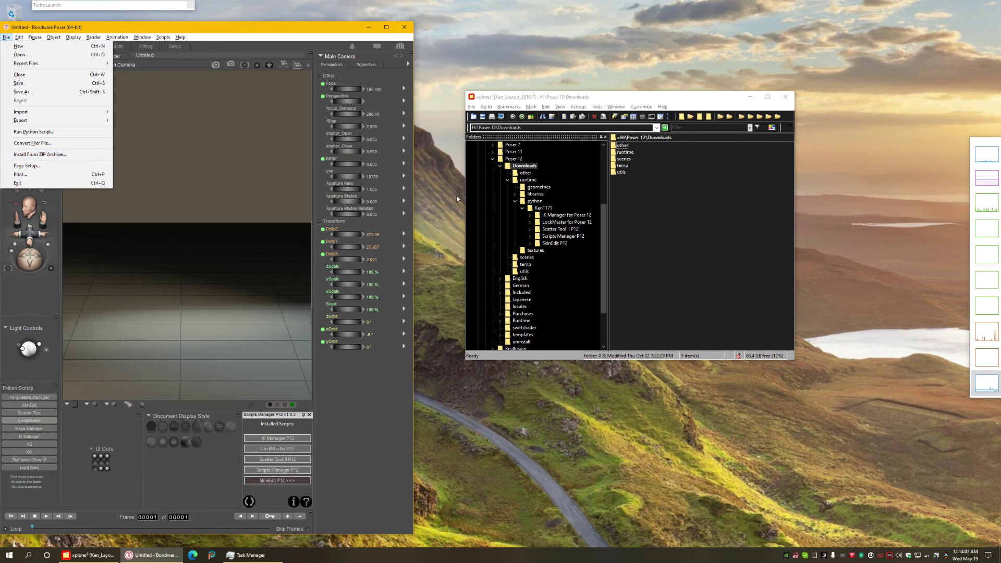
click(530, 179)
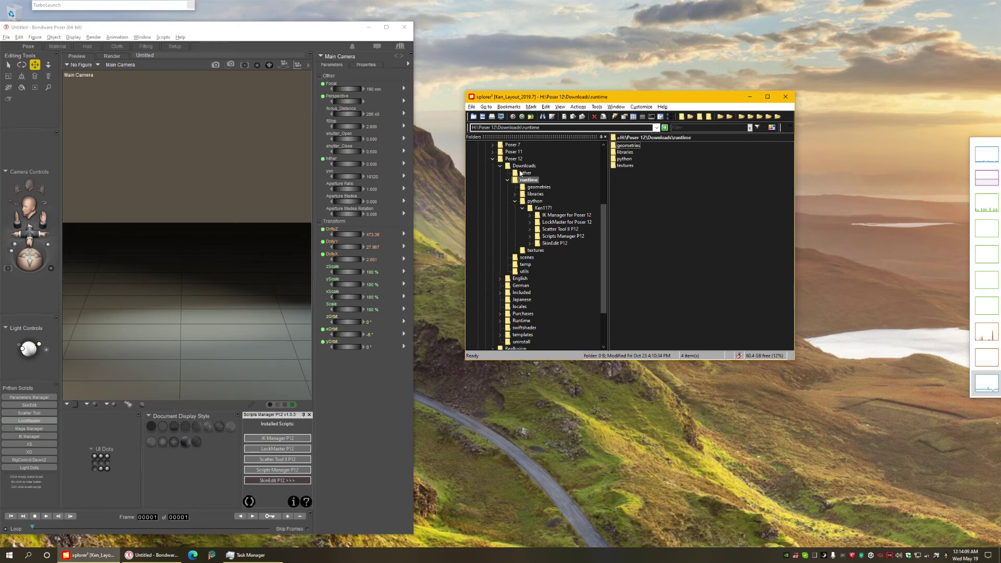
click(540, 209)
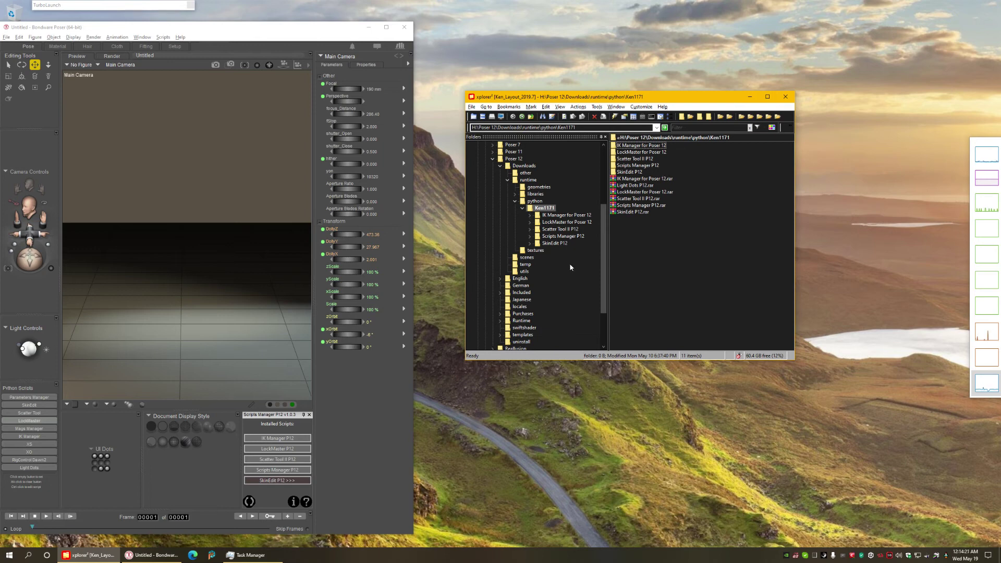
Step: Browse the Poser 12 Purchases folder down to Runtime\python\Ken1171 to view its script archives
click(532, 314)
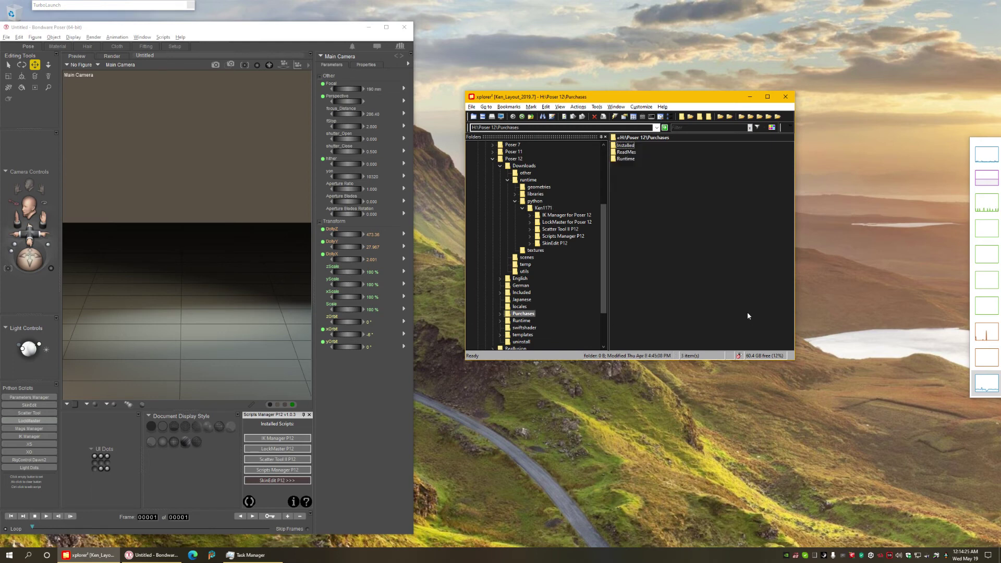
key(Right)
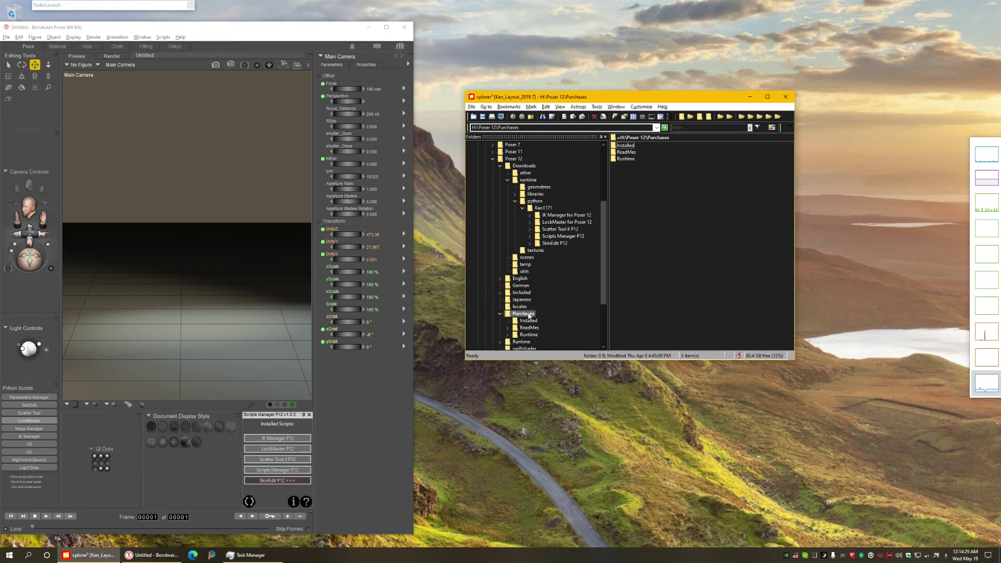
scroll(547, 308, down, 2)
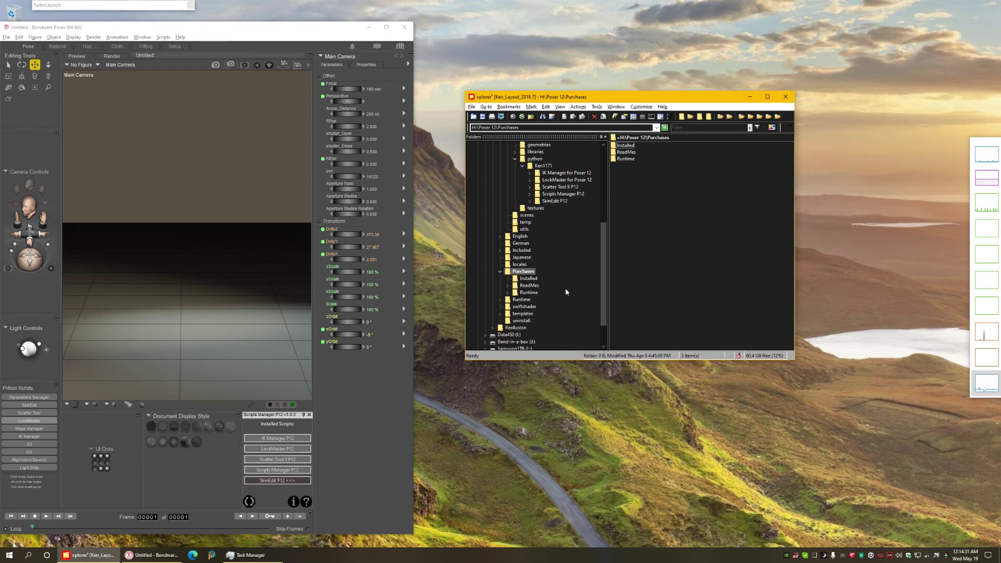
key(Down)
key(Down)
key(Down)
key(Right)
key(Down)
key(Down)
key(Right)
key(Down)
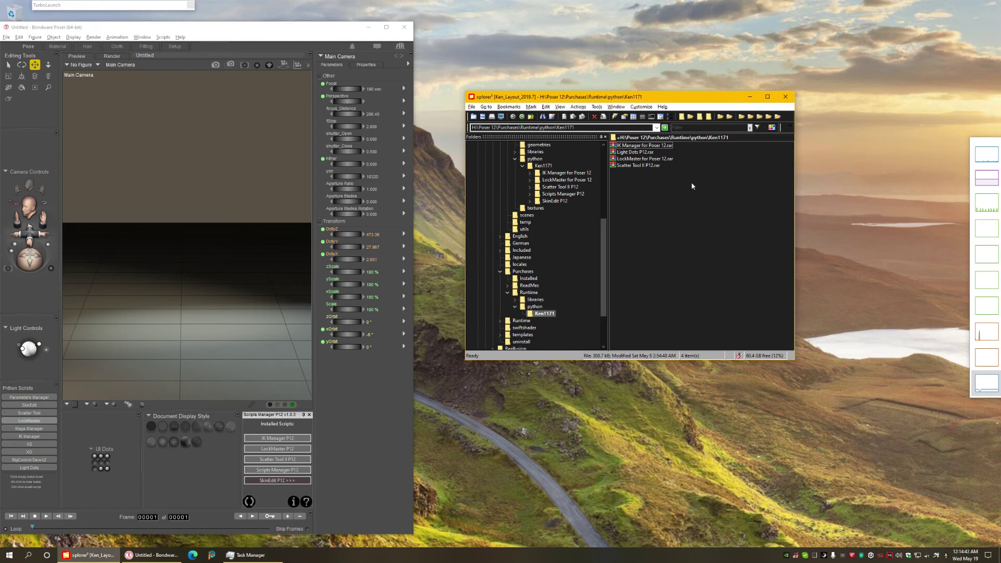
Step: Compare the contents of the Ken1171 folders under Downloads and Purchases
click(543, 166)
click(547, 315)
click(552, 317)
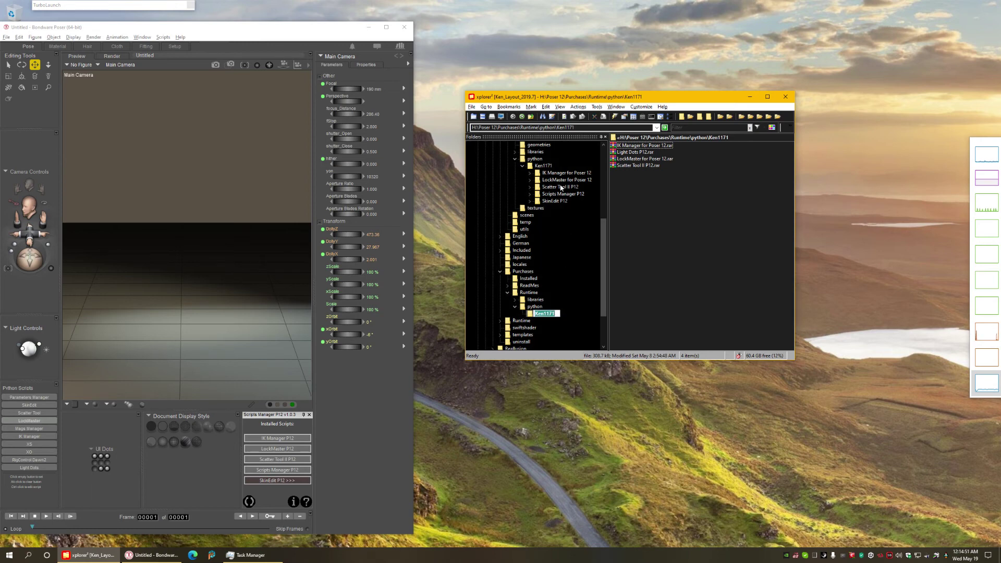
click(544, 166)
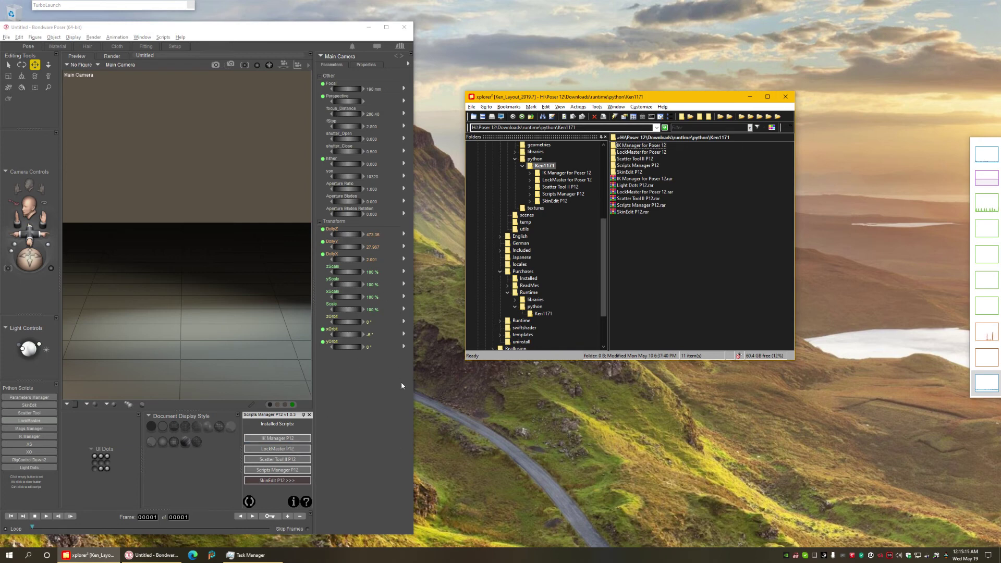
Step: Extract IK Manager for Poser 12.rar in the Purchases Ken1171 folder, and refresh the Scripts Manager list
click(545, 314)
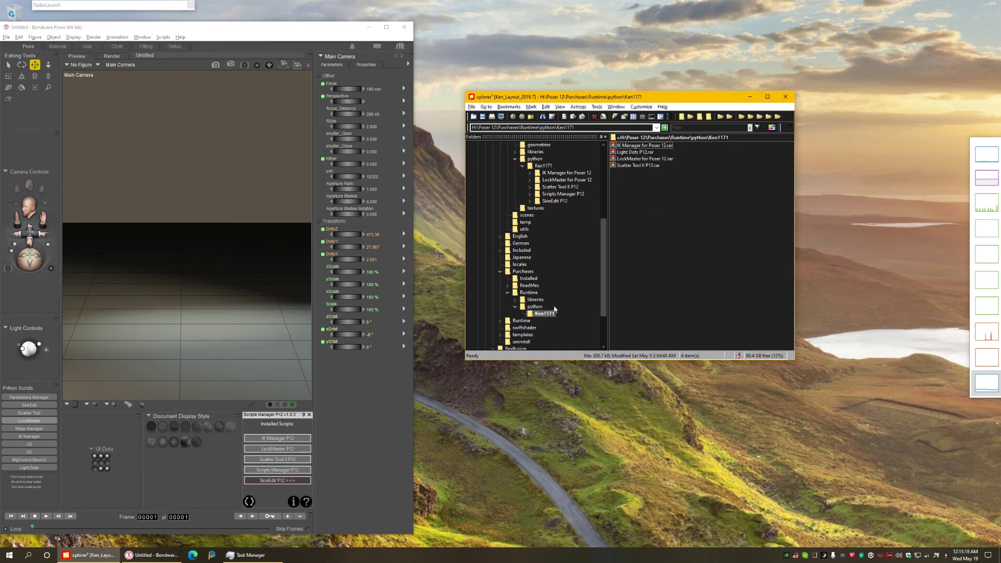
double_click(646, 145)
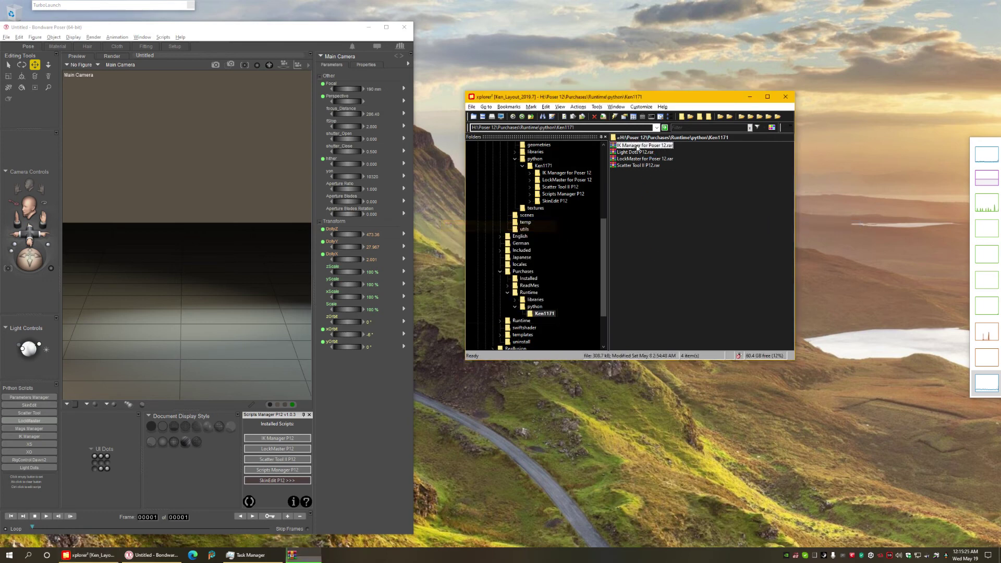
click(636, 146)
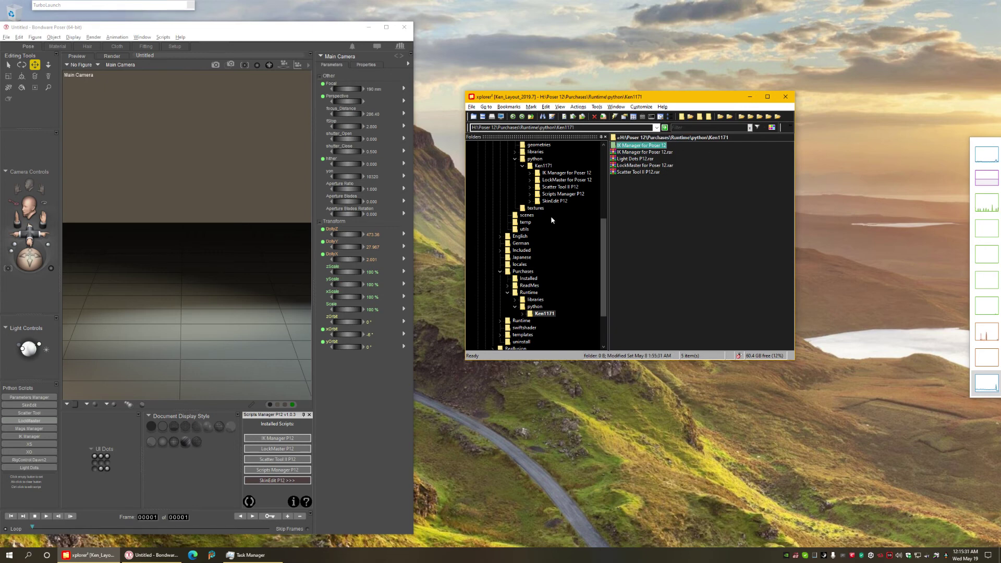
click(248, 502)
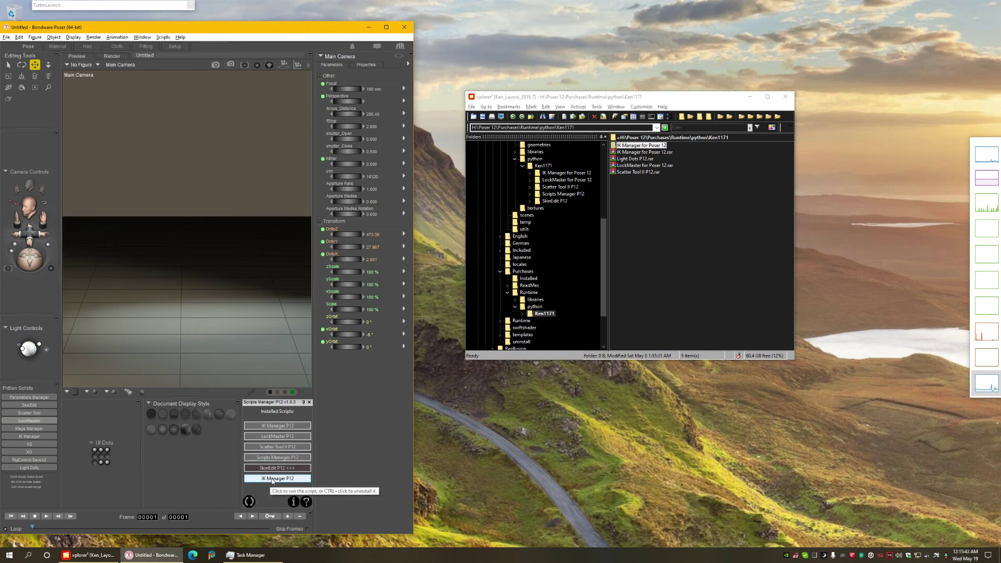
Step: Launch IK Manager P12 from its first entry, try launching its duplicate entry alongside it, and close the IK Manager window
click(278, 426)
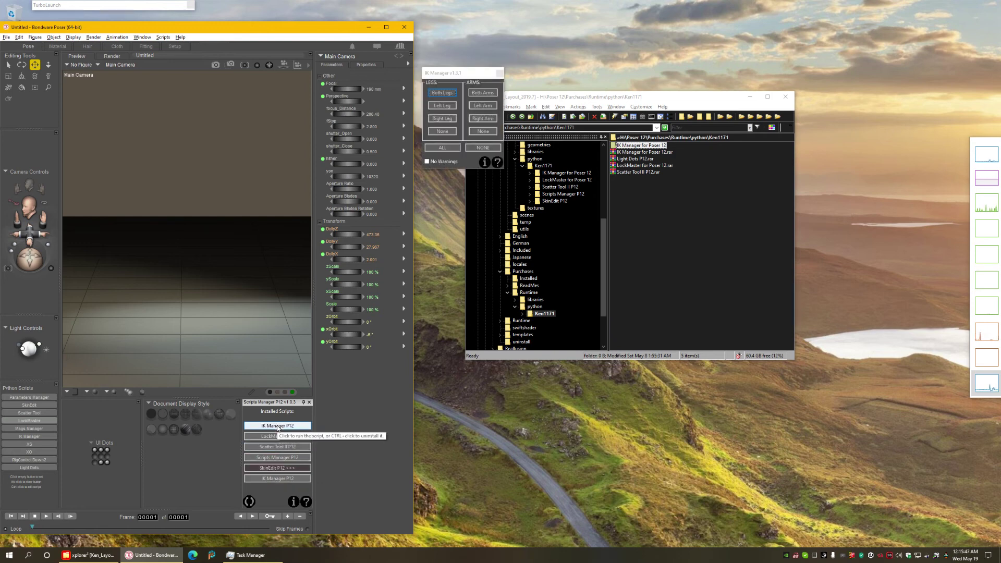
drag(473, 79, 474, 55)
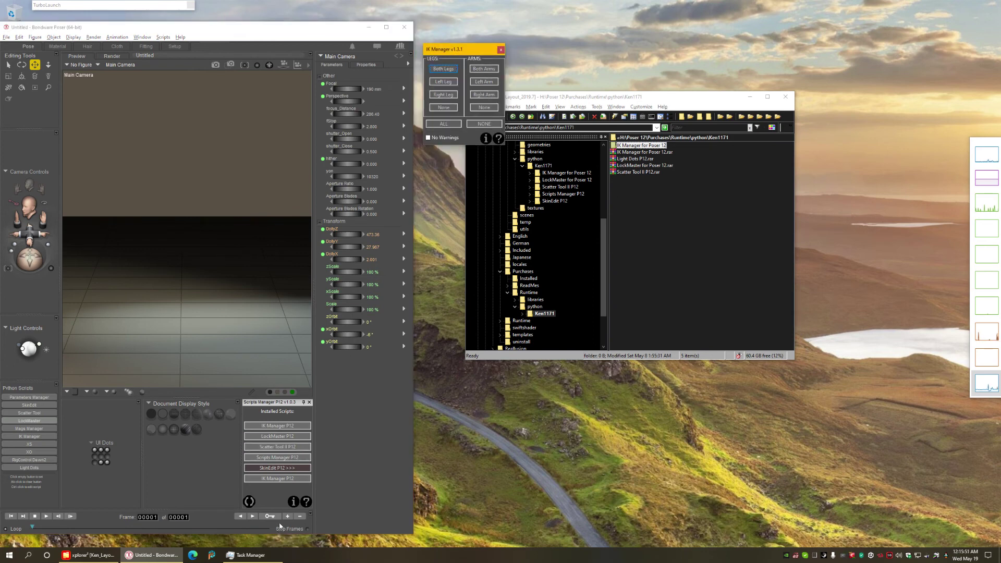
click(290, 479)
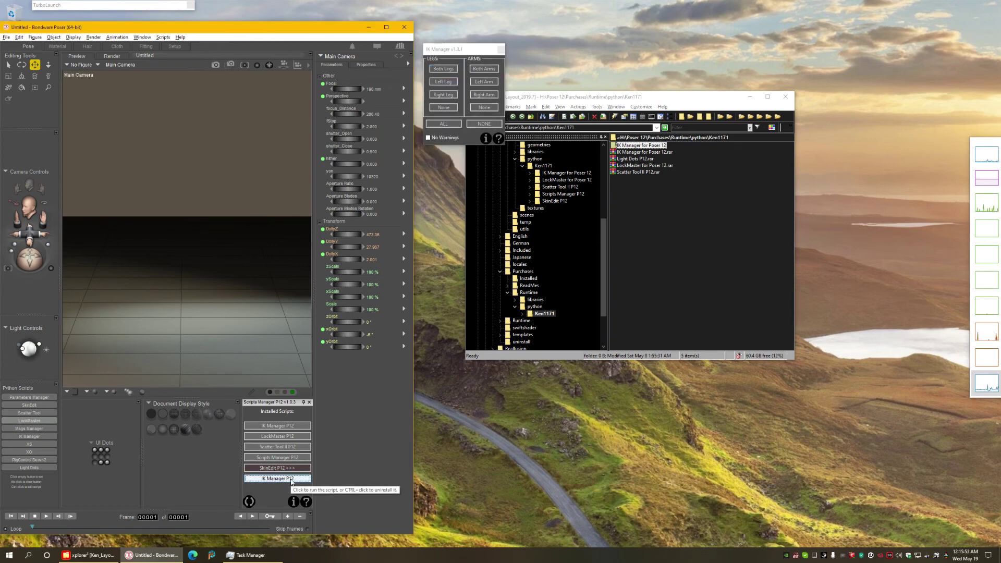
click(501, 50)
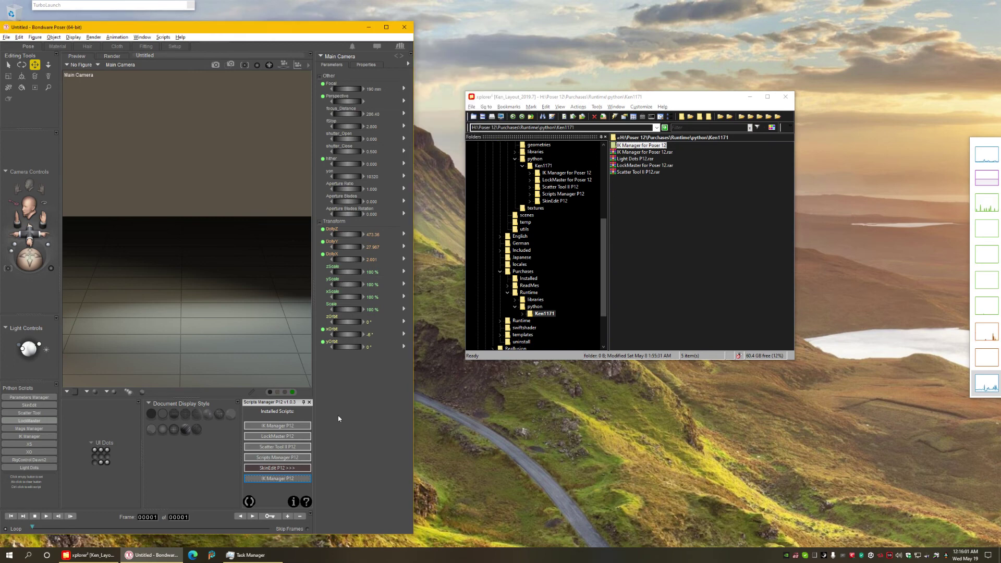
Step: Launch IK Manager P12 from the duplicate entry at the end of the list, reposition its window, and close it
click(277, 478)
drag(151, 162, 154, 170)
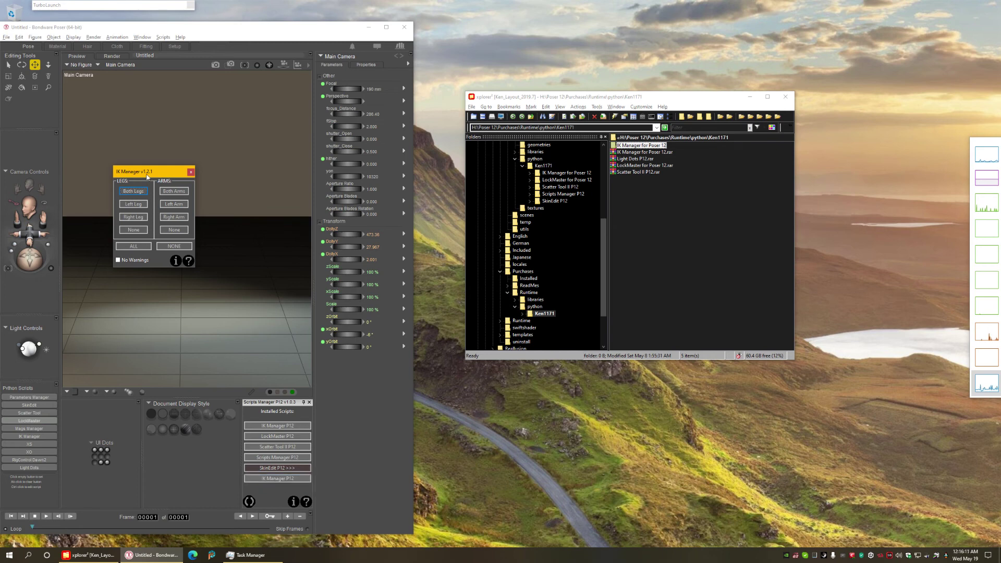
drag(147, 174, 144, 189)
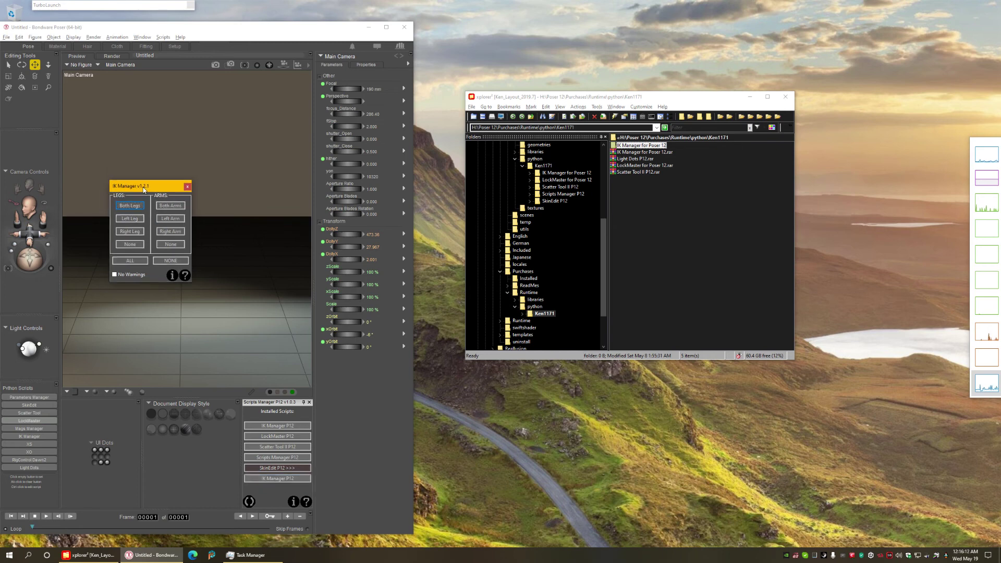
click(188, 187)
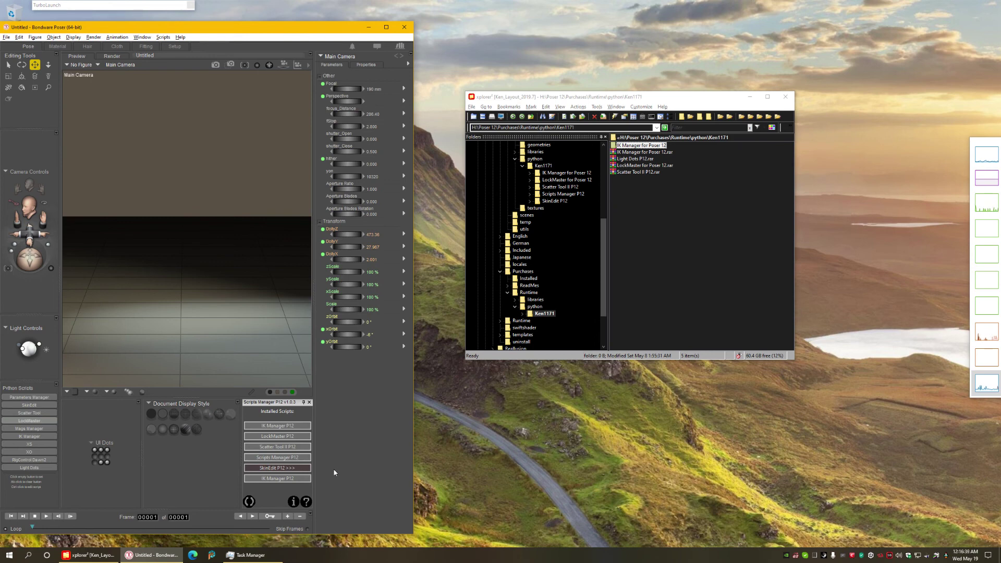
Step: Uninstall the duplicate IK Manager P12 entry at the end of the Scripts Manager list and dismiss the completion message
ctrl+click(275, 480)
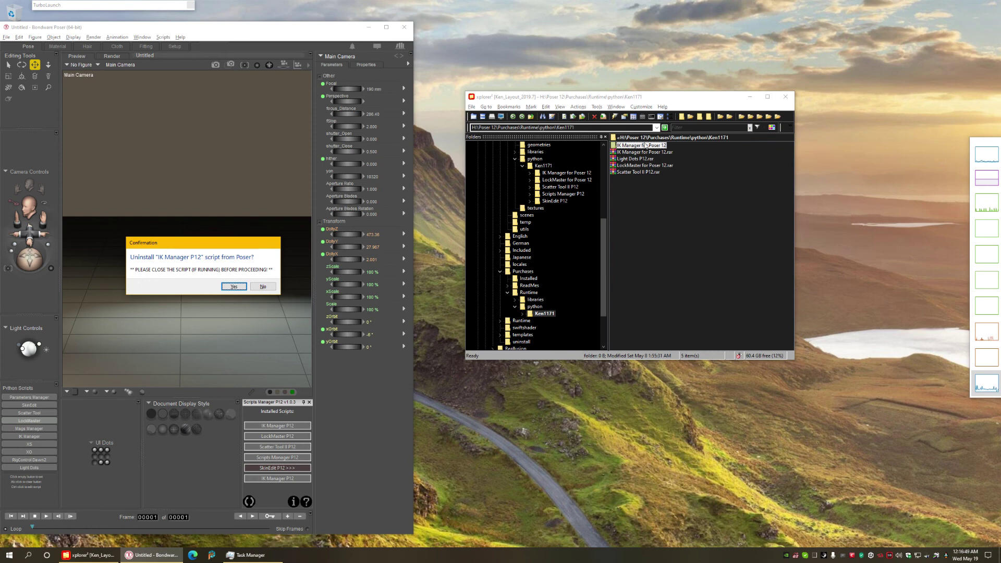
click(228, 287)
click(271, 292)
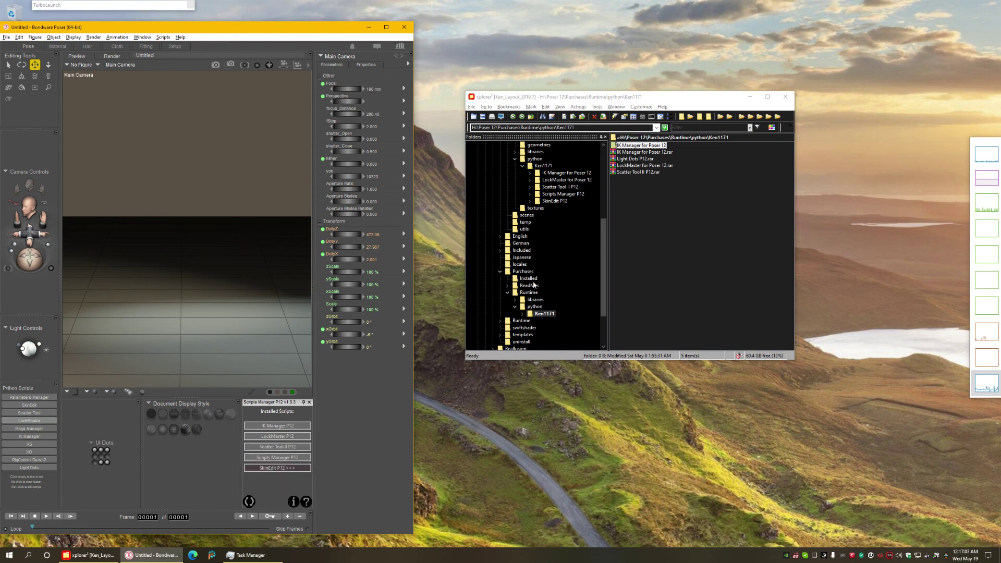
Step: Check the Ken1171 folders under Downloads and Purchases to see which IK Manager for Poser 12 installation was removed
click(542, 165)
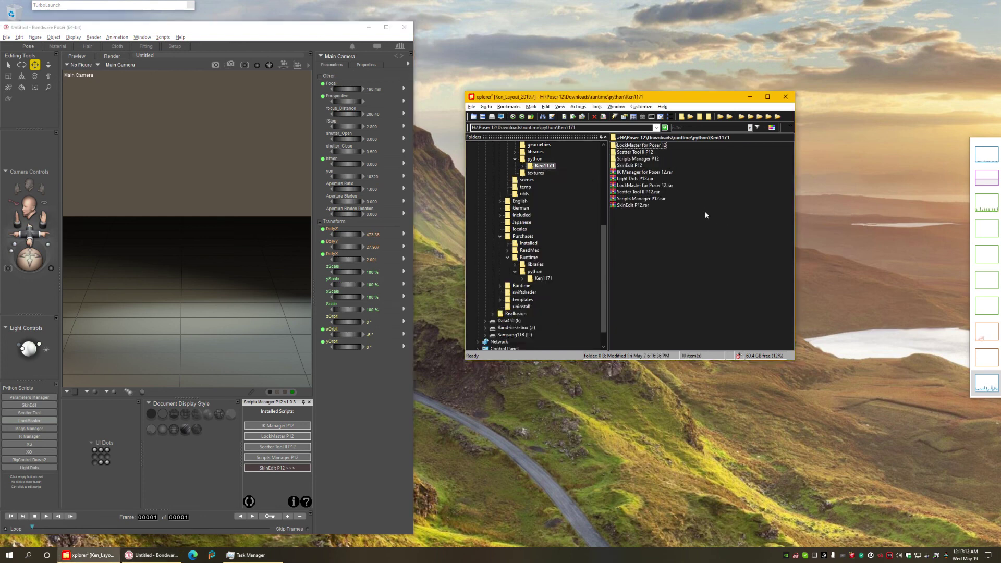
scroll(586, 177, up, 1)
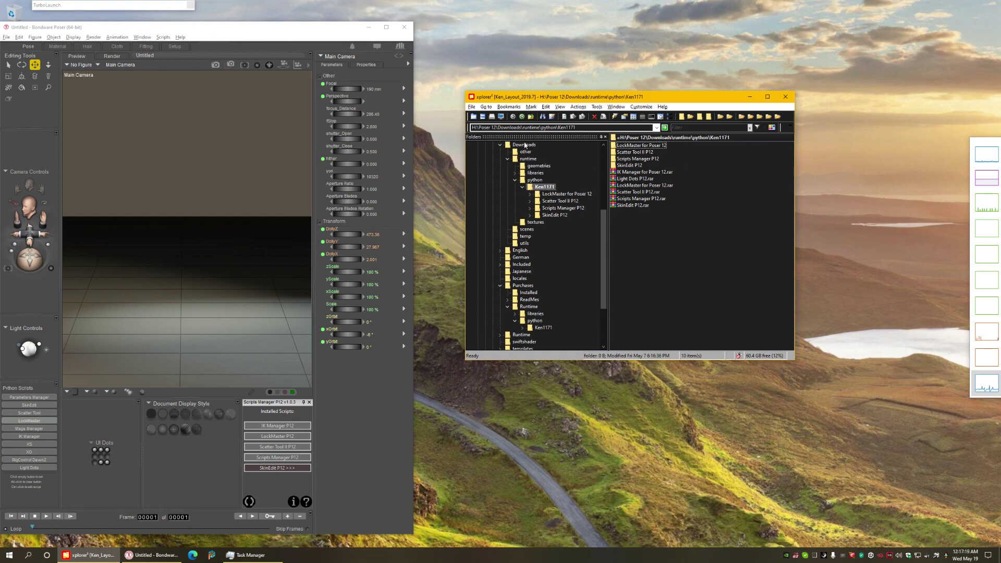
scroll(557, 172, up, 1)
click(524, 166)
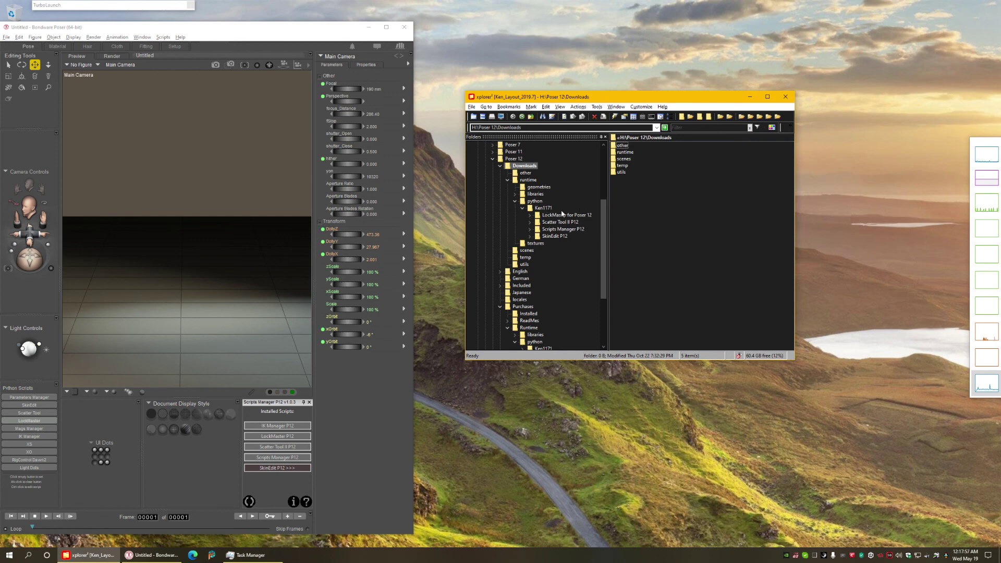
scroll(569, 301, down, 2)
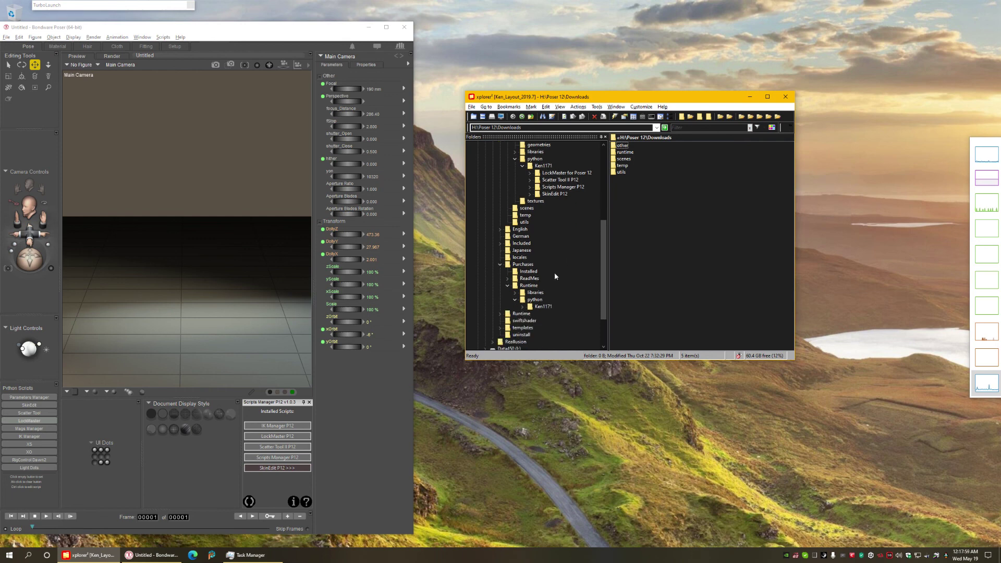
click(539, 309)
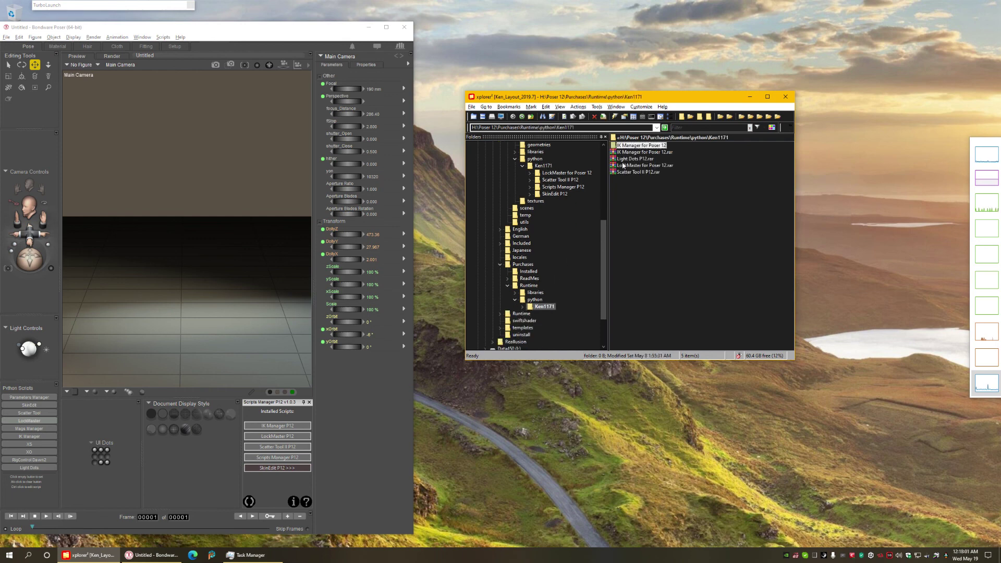